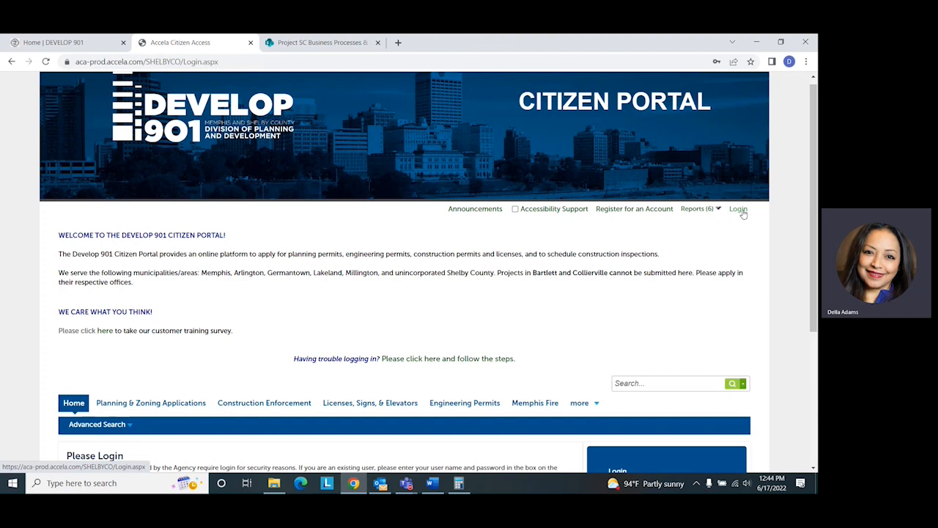
Log in to the Citizen Portal with the saved account credentials and open its Home page.
{"action": "left_click_drag", "start_coordinate": [815, 239], "coordinate": [816, 363]}
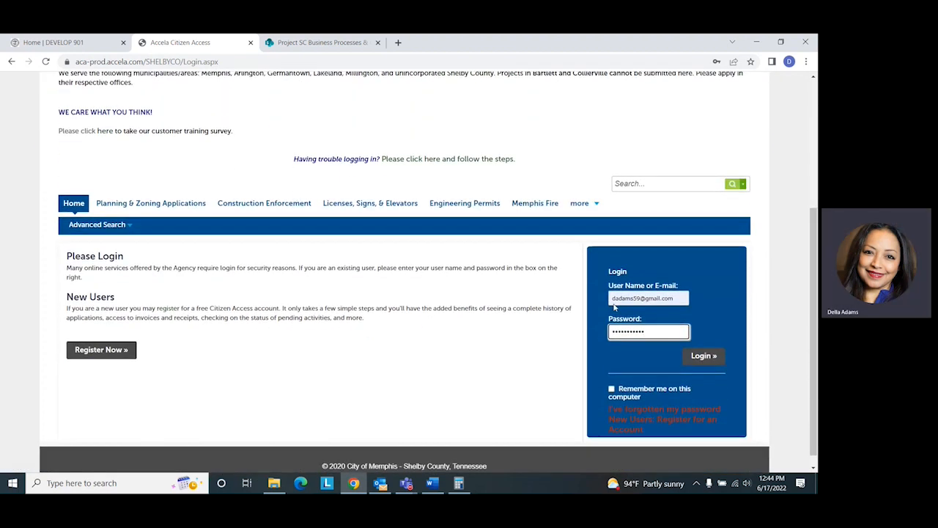
{"action": "left_click", "coordinate": [701, 358]}
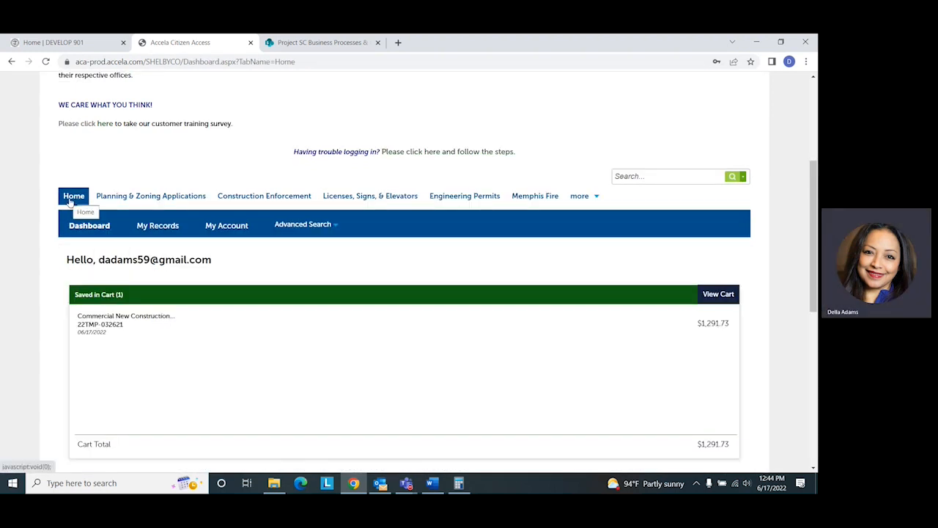
{"action": "left_click", "coordinate": [71, 200]}
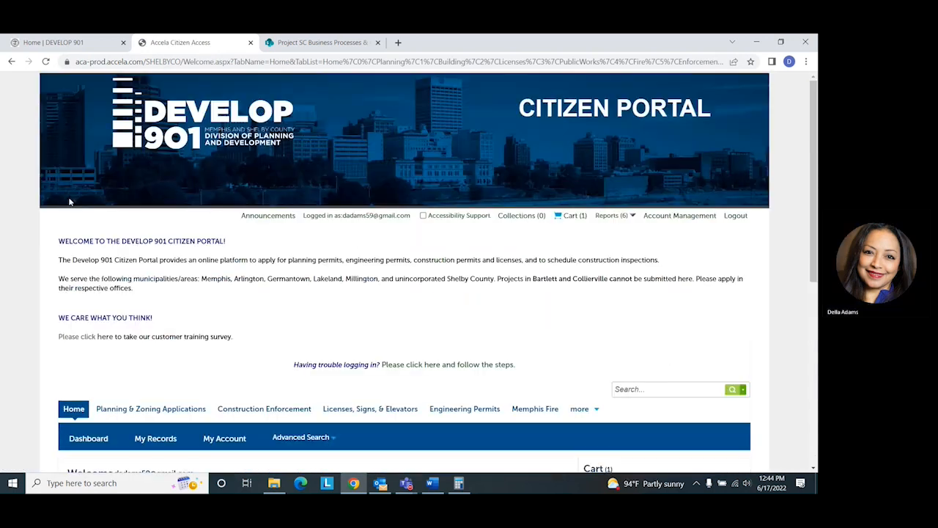
Start a new Construction Enforcement application, accept the General Disclaimer terms and continue to the record types.
{"action": "scroll", "coordinate": [649, 383], "scroll_direction": "down", "scroll_amount": 4}
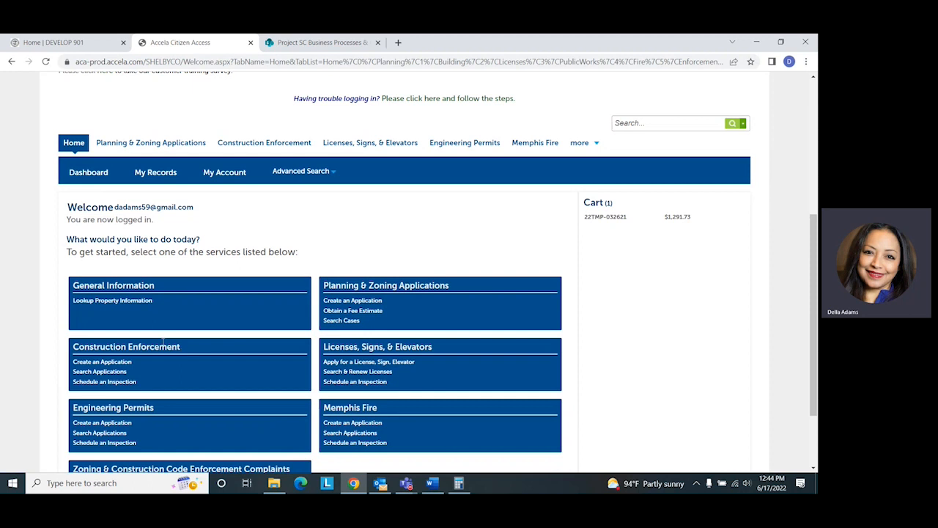
{"action": "left_click", "coordinate": [102, 367]}
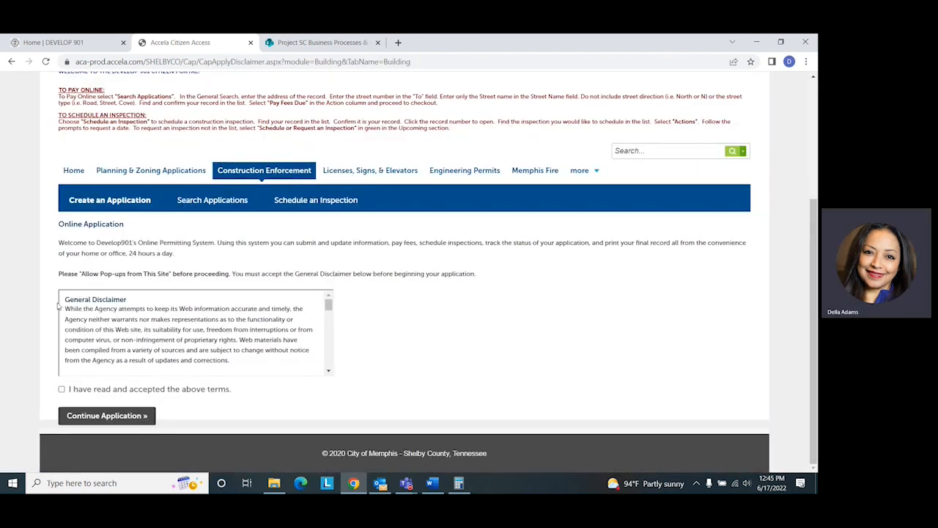
{"action": "left_click_drag", "start_coordinate": [328, 305], "coordinate": [328, 360]}
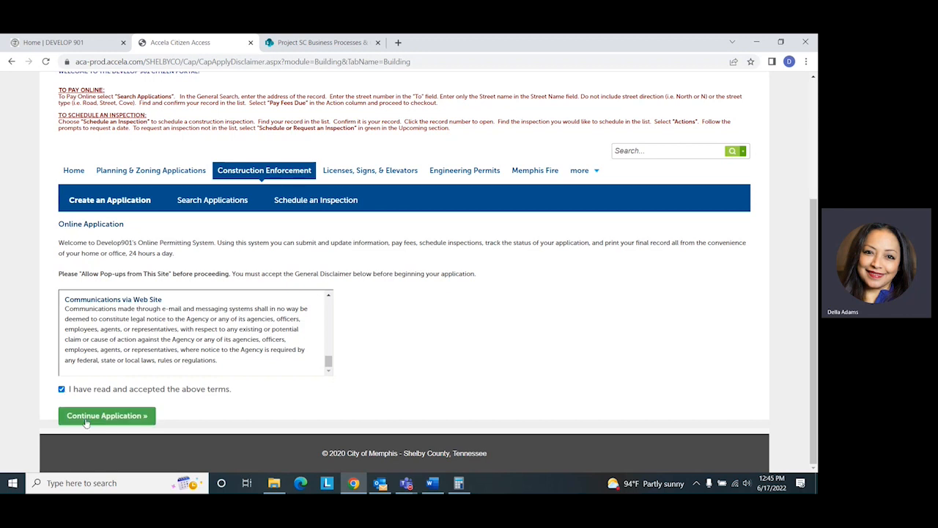
{"action": "left_click", "coordinate": [110, 416]}
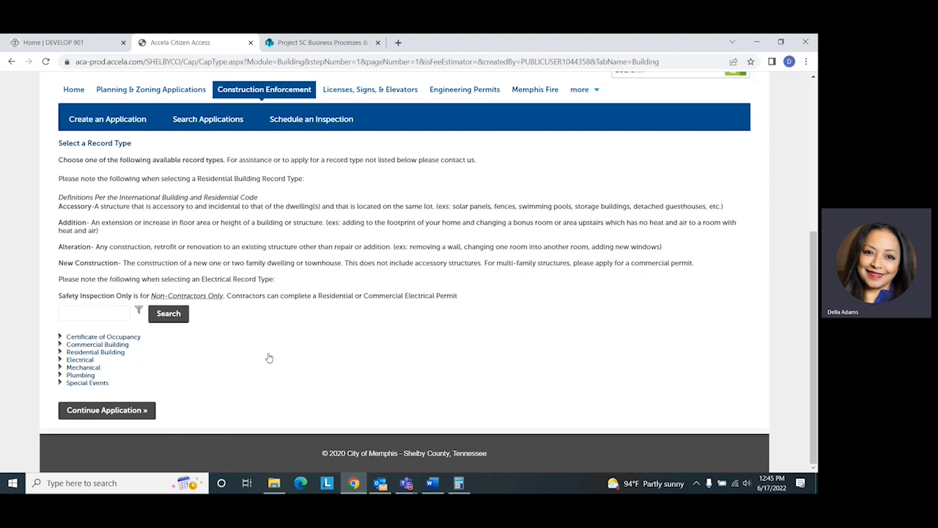
Choose Commercial Plumbing Permit under Plumbing as the record type and continue the application.
{"action": "left_click", "coordinate": [61, 376]}
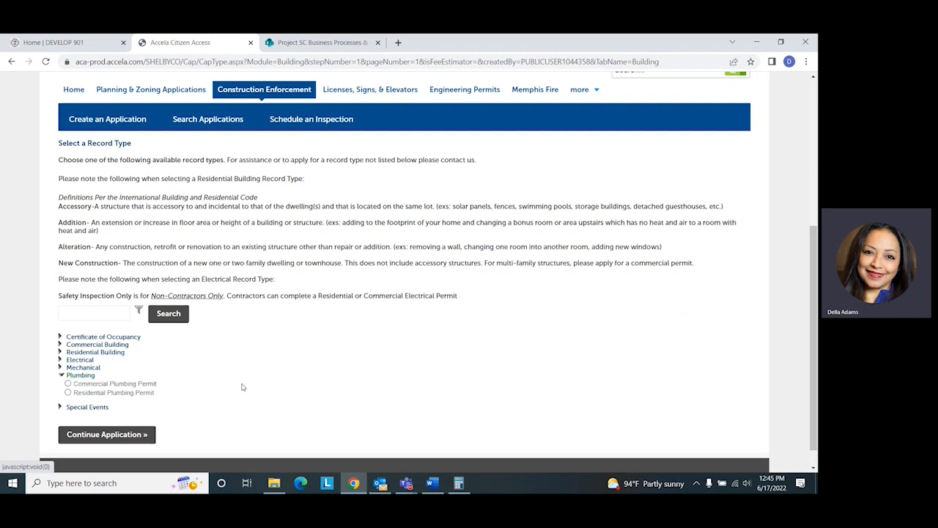
{"action": "scroll", "coordinate": [289, 385], "scroll_direction": "down", "scroll_amount": 1}
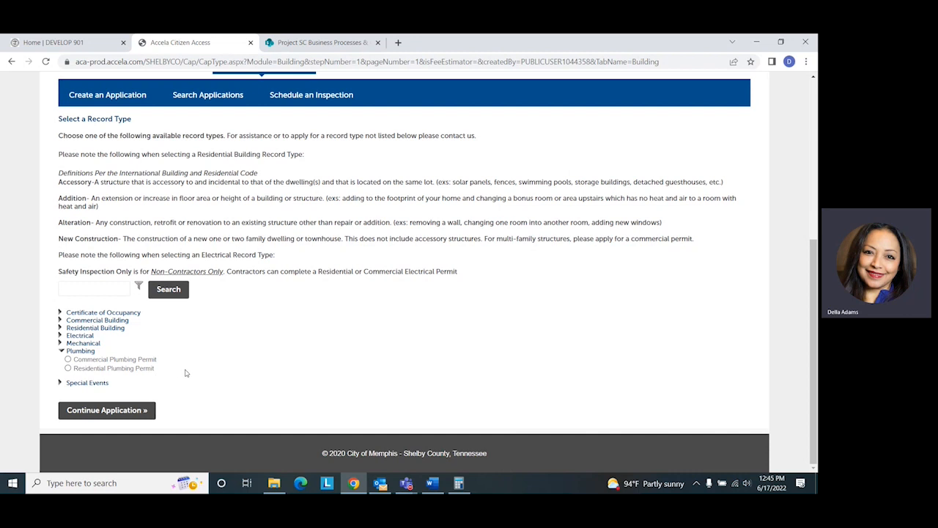
{"action": "left_click", "coordinate": [71, 359]}
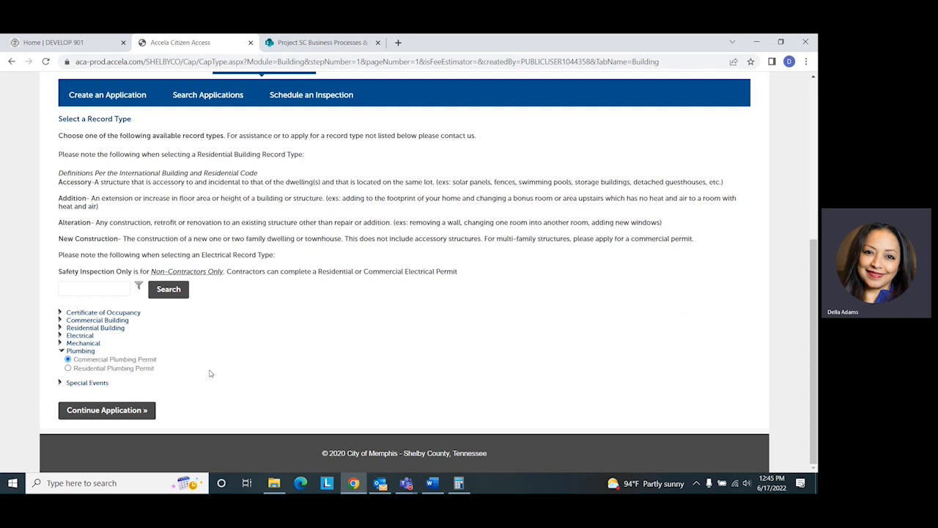
{"action": "left_click", "coordinate": [103, 412]}
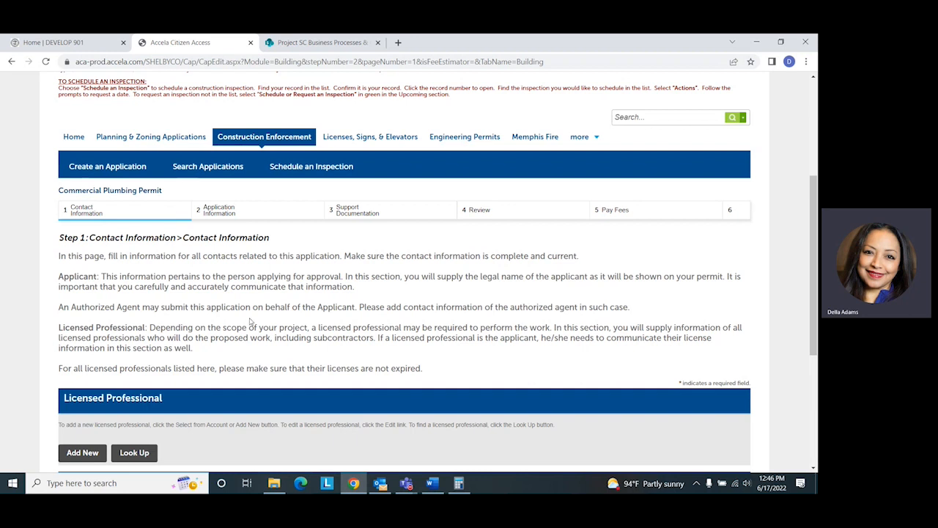
{"action": "scroll", "coordinate": [250, 321], "scroll_direction": "down", "scroll_amount": 2}
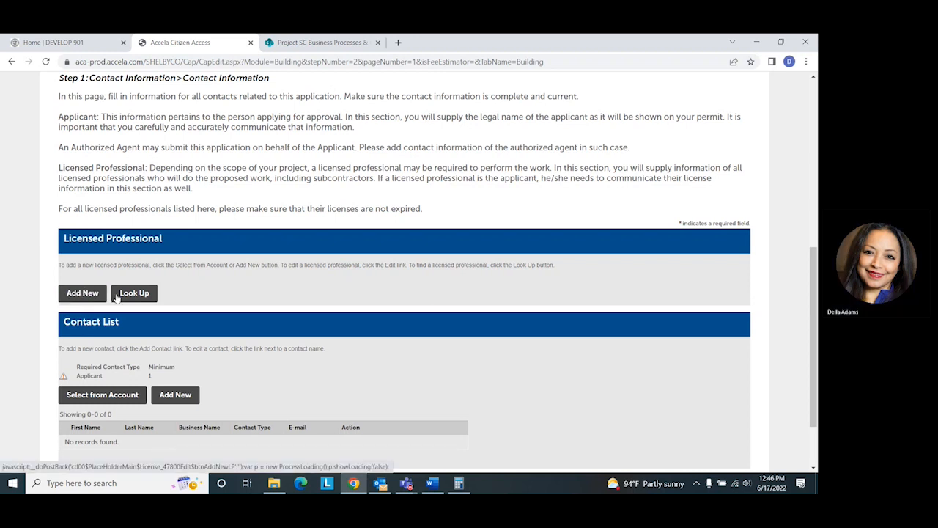
{"action": "left_click", "coordinate": [83, 293]}
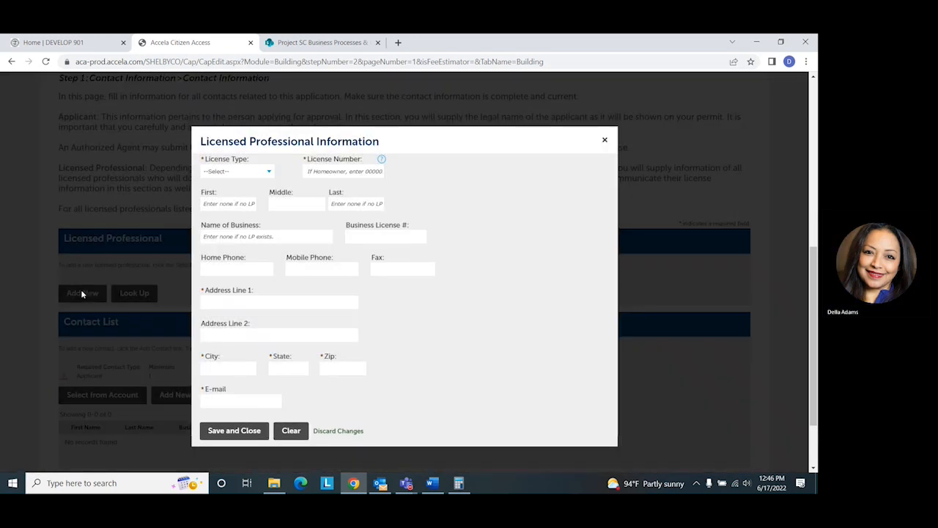
{"action": "left_click", "coordinate": [270, 173]}
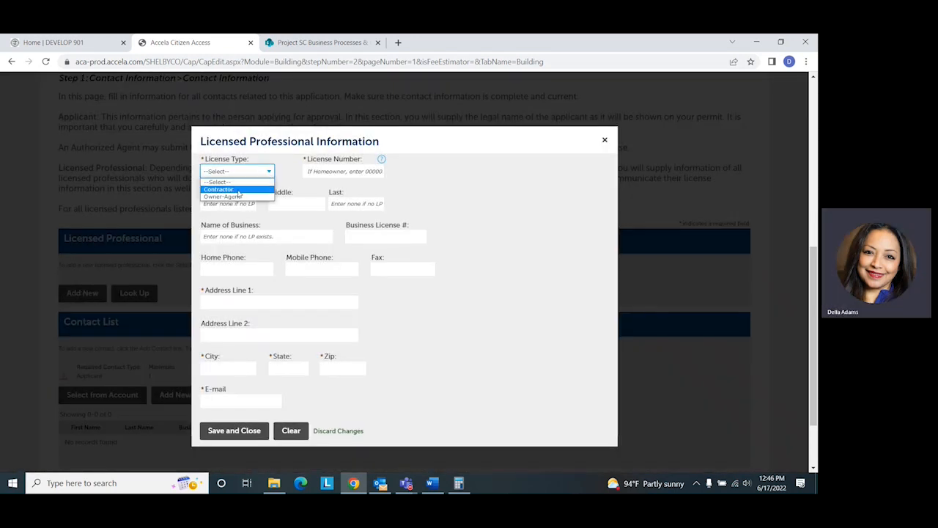
{"action": "left_click", "coordinate": [239, 191]}
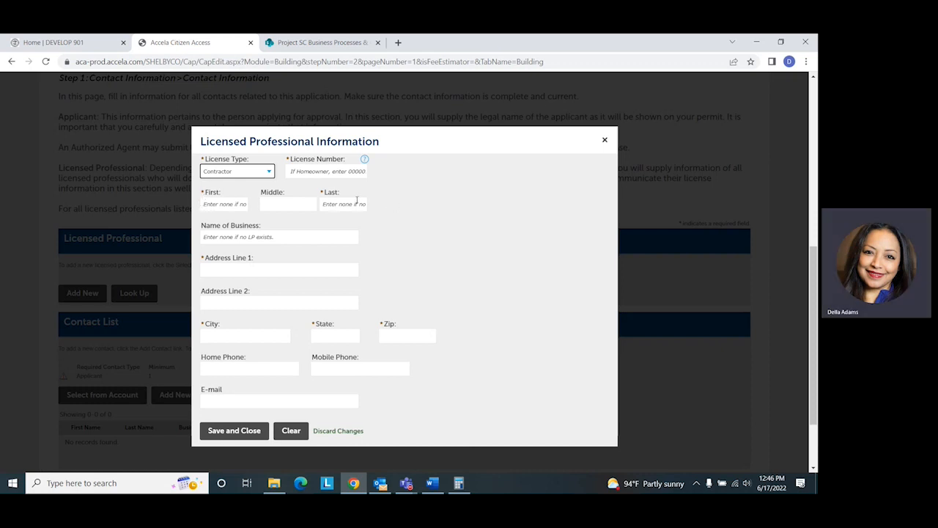
{"action": "left_click", "coordinate": [341, 432]}
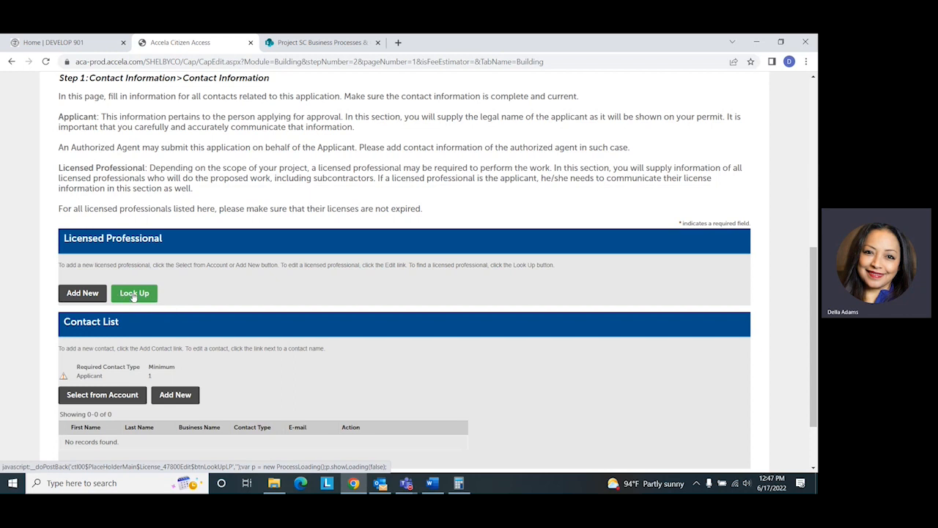
Look up the licensed professional with license type Contractor and the contractor's license number, adding them to the application.
{"action": "left_click", "coordinate": [134, 292]}
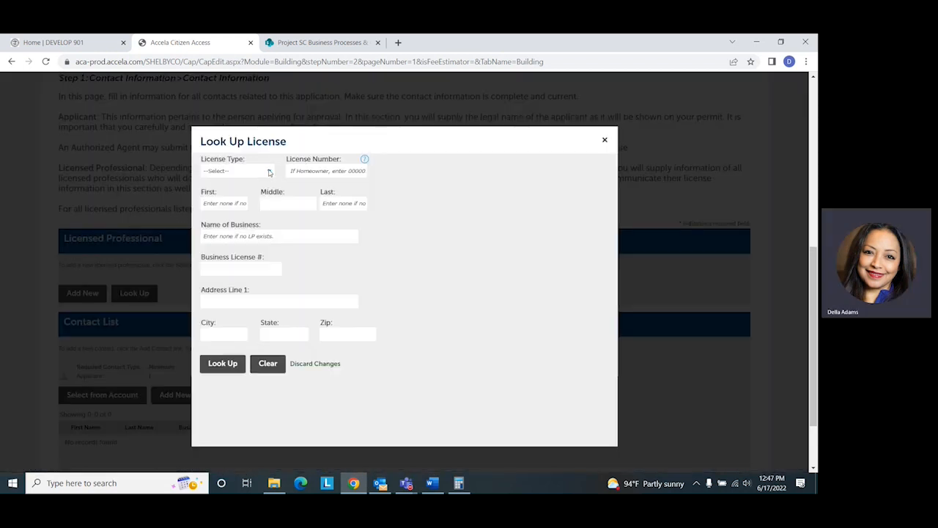
{"action": "left_click", "coordinate": [269, 171]}
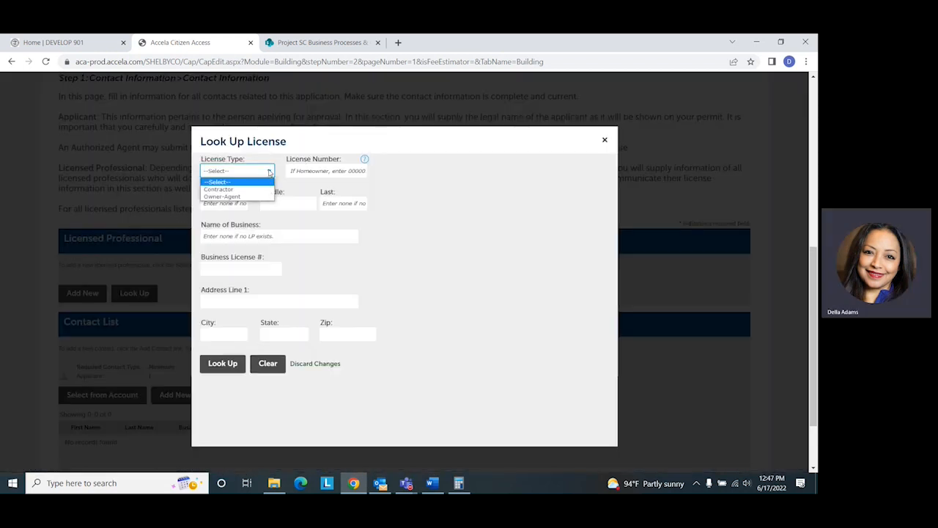
{"action": "left_click", "coordinate": [220, 192]}
{"action": "left_click", "coordinate": [314, 170]}
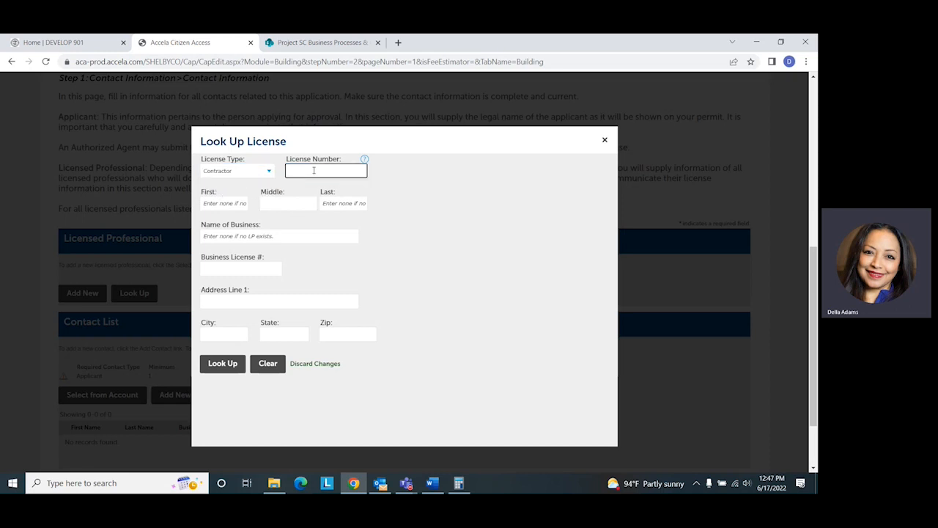
{"action": "key", "text": "ctrl+v"}
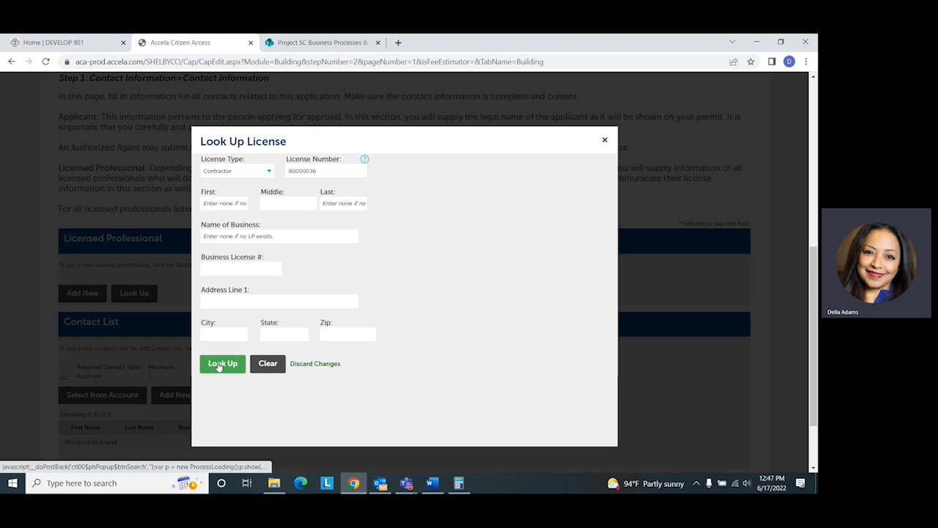
{"action": "left_click", "coordinate": [220, 363]}
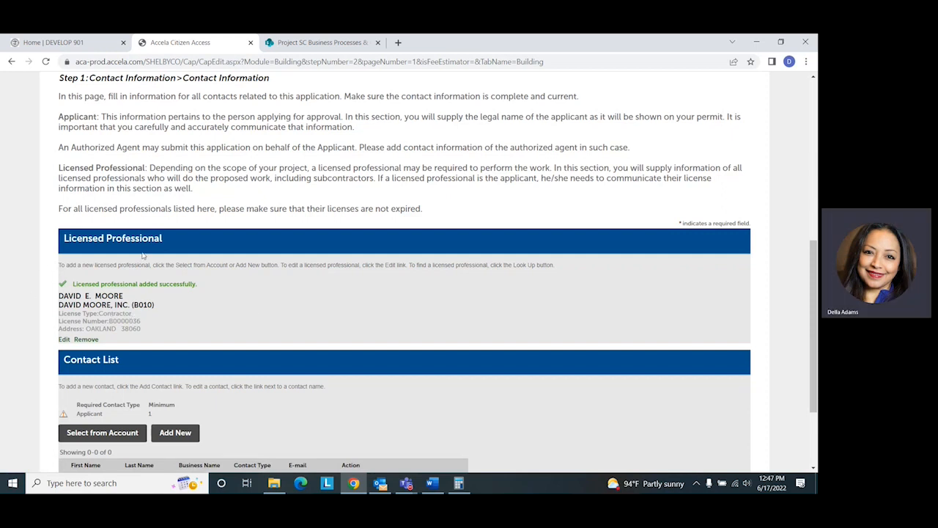
Add the account holder's saved contact to the Contact List as Applicant, attaching the Business address.
{"action": "scroll", "coordinate": [331, 316], "scroll_direction": "down", "scroll_amount": 1}
{"action": "scroll", "coordinate": [331, 316], "scroll_direction": "down", "scroll_amount": 3}
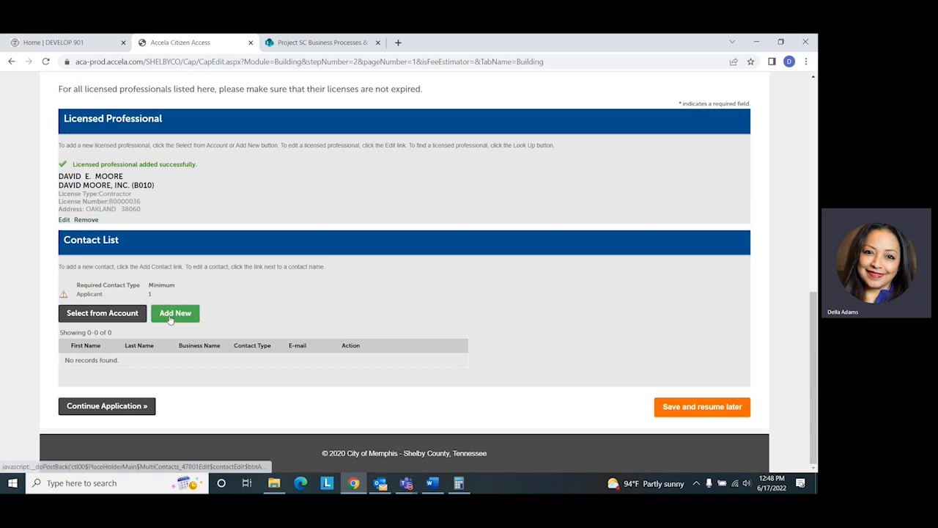
{"action": "left_click", "coordinate": [97, 314]}
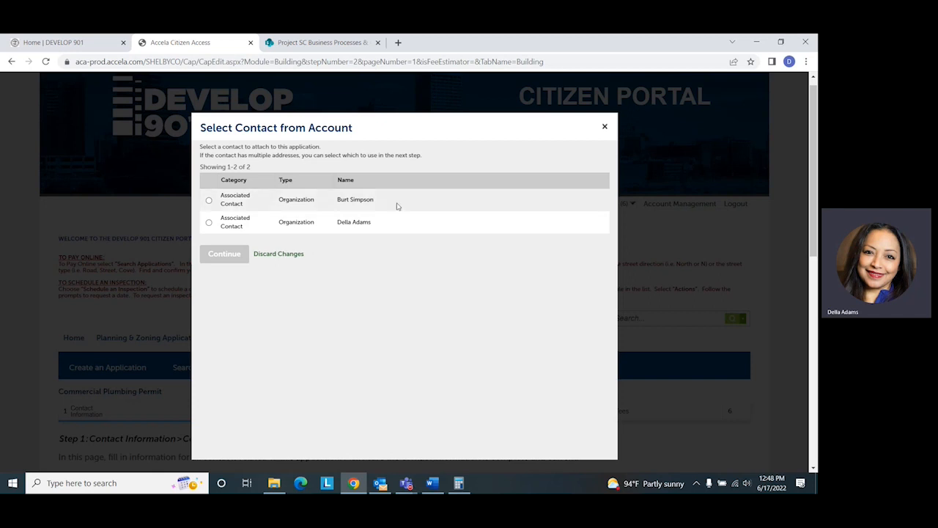
{"action": "left_click", "coordinate": [209, 223]}
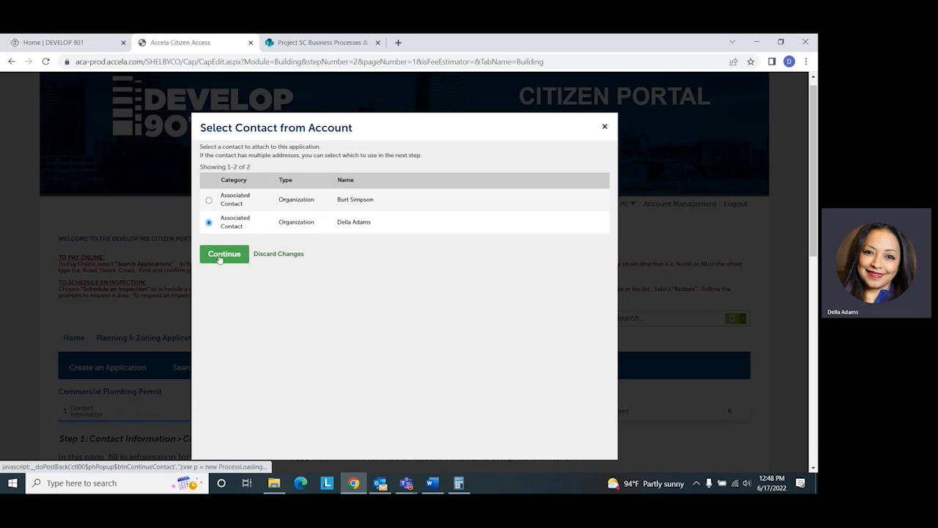
{"action": "left_click", "coordinate": [224, 254]}
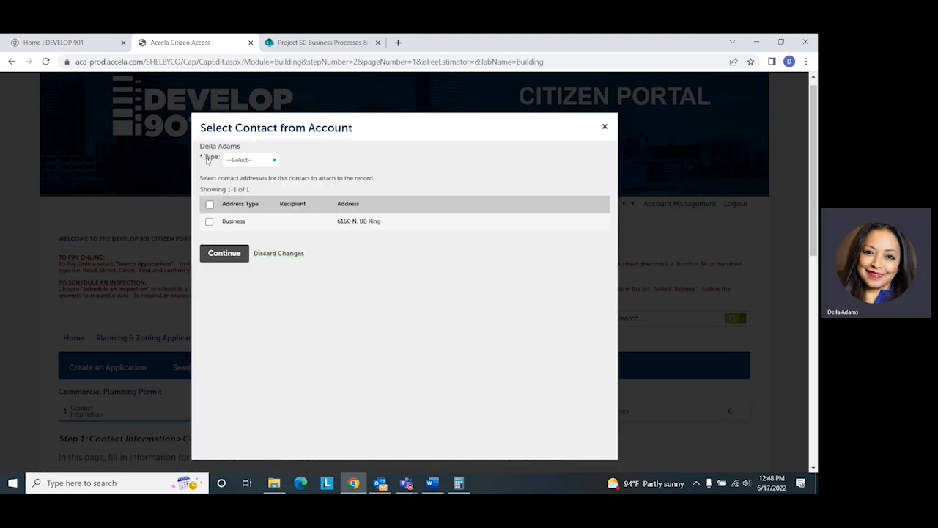
{"action": "left_click", "coordinate": [275, 161]}
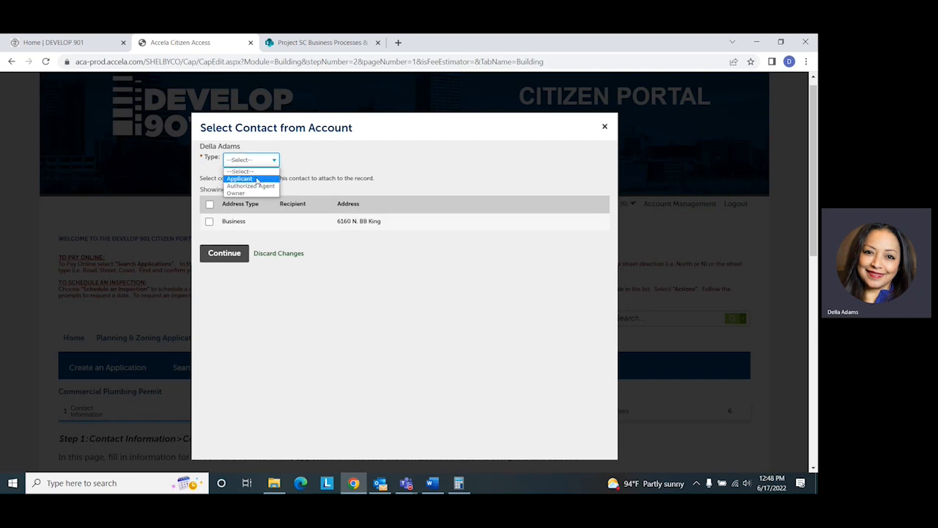
{"action": "left_click", "coordinate": [248, 179]}
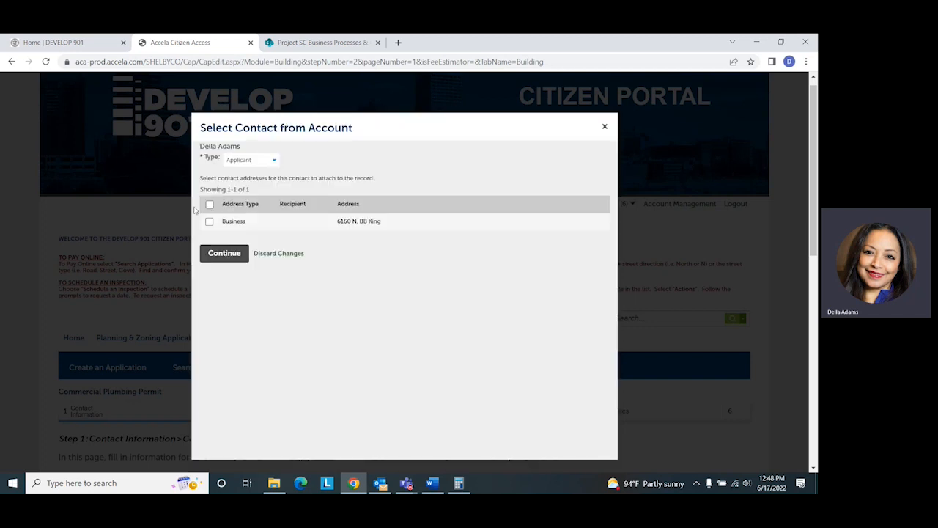
{"action": "left_click", "coordinate": [210, 222]}
{"action": "left_click", "coordinate": [225, 256]}
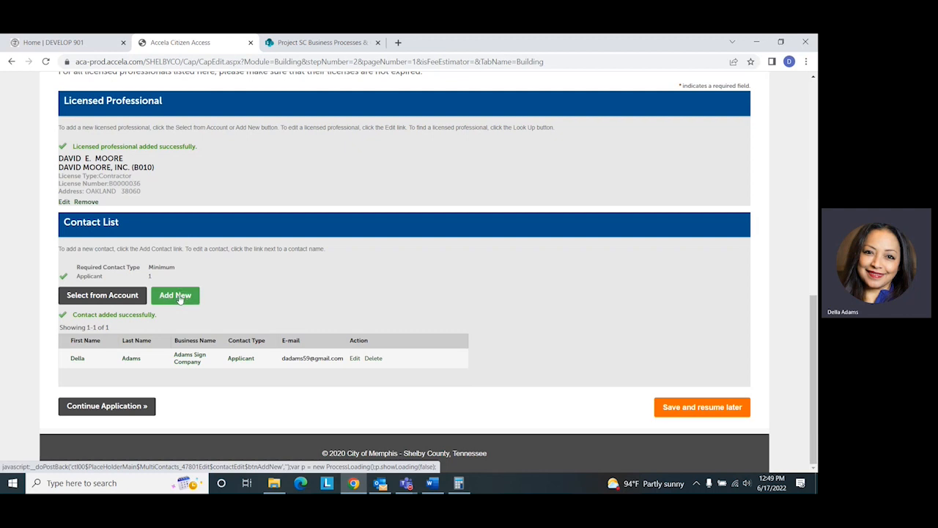
Begin adding a new contact of type Authorized Agent to the Contact List.
{"action": "left_click", "coordinate": [178, 297]}
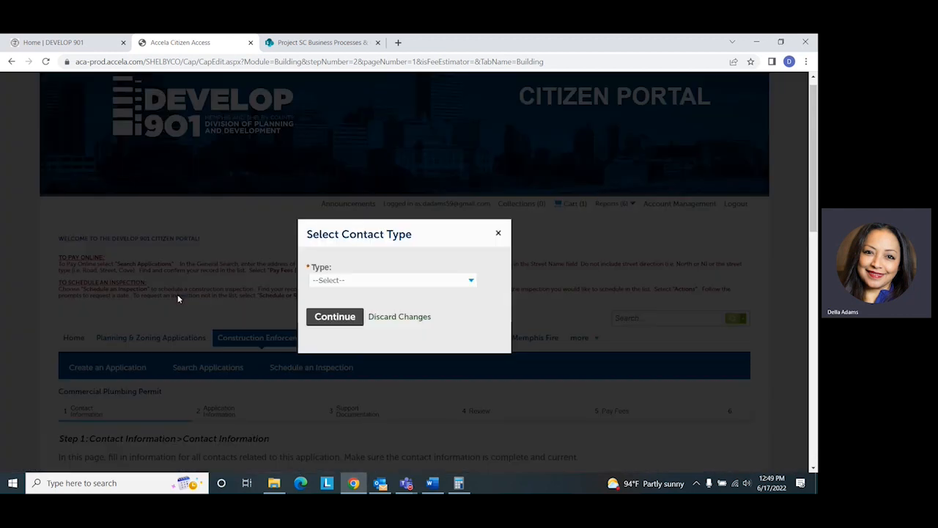
{"action": "left_click", "coordinate": [471, 282]}
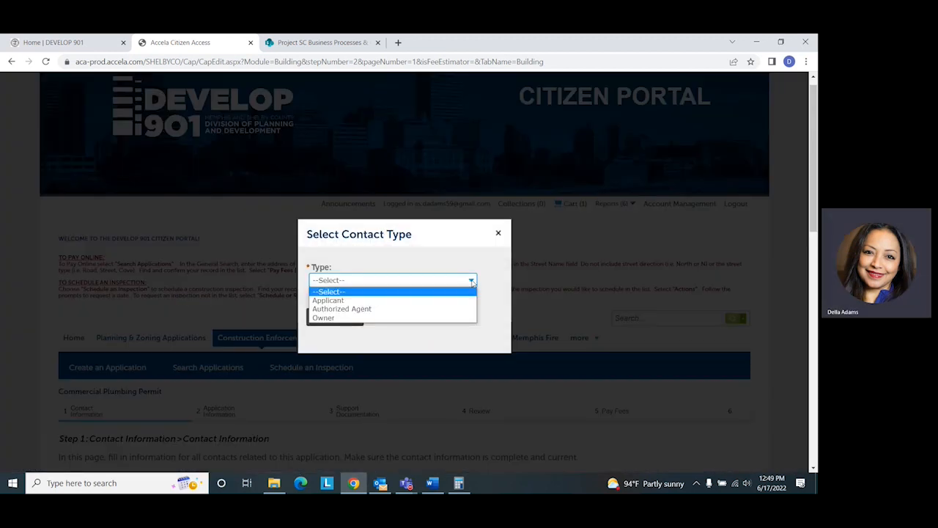
{"action": "left_click", "coordinate": [366, 310]}
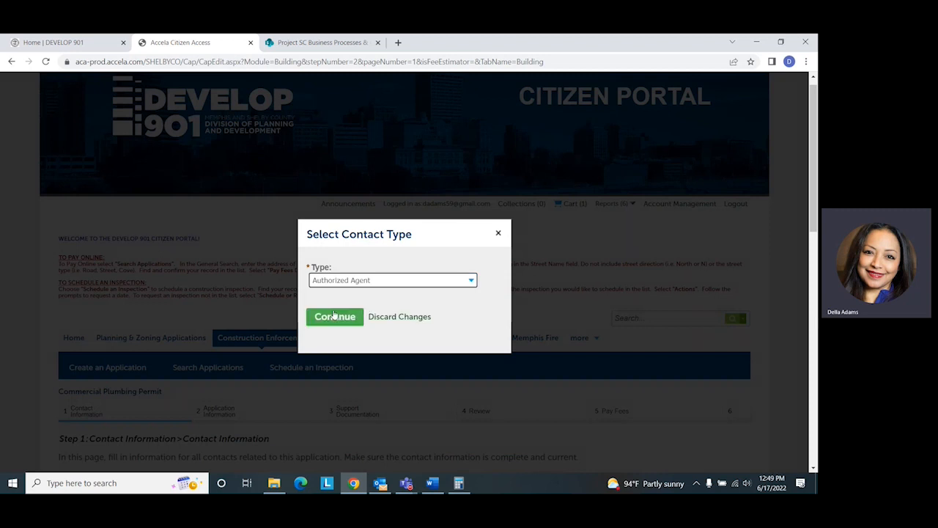
{"action": "left_click", "coordinate": [335, 318]}
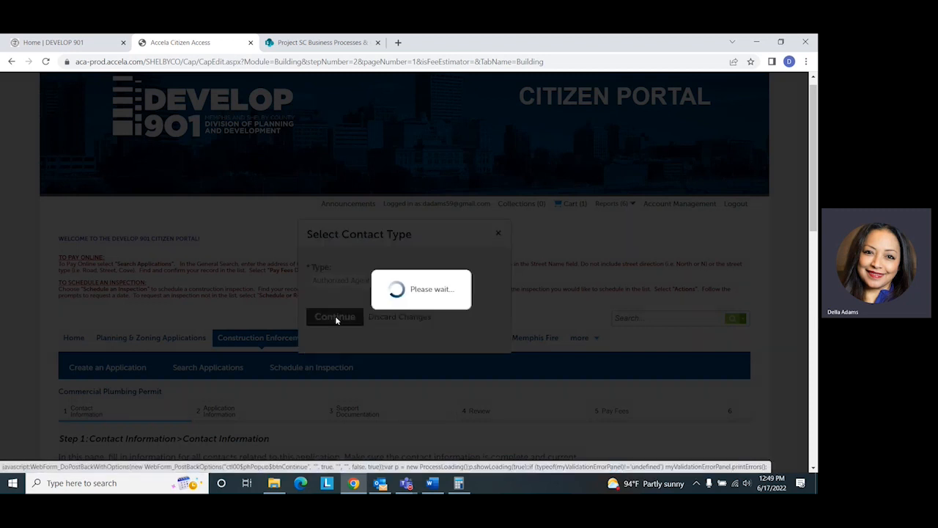
Fill in the authorized agent's first name, last name and e-mail using the saved autofill entry.
{"action": "left_click", "coordinate": [214, 205]}
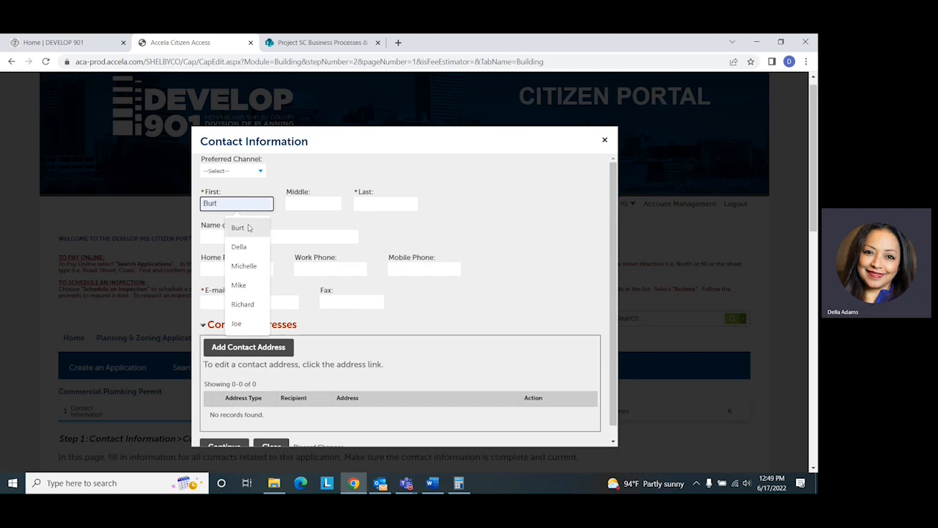
{"action": "left_click", "coordinate": [244, 227]}
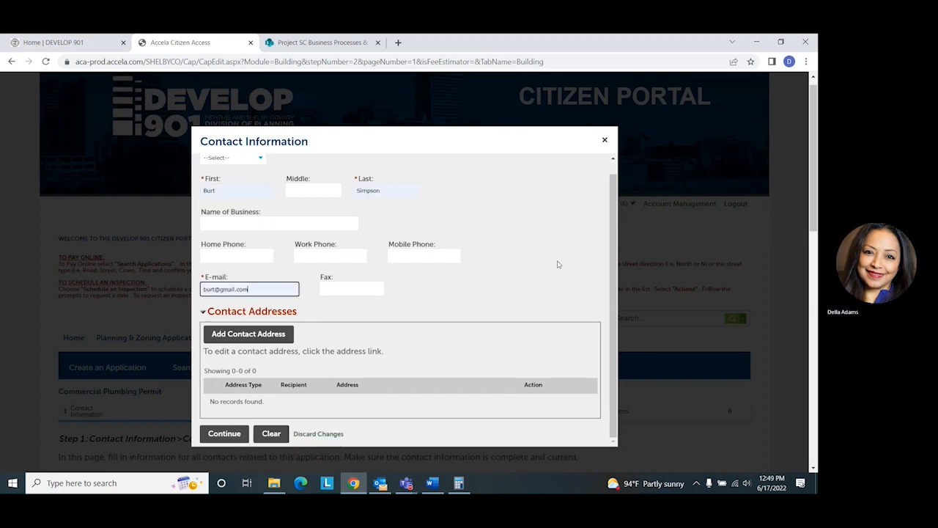
{"action": "scroll", "coordinate": [559, 264], "scroll_direction": "down", "scroll_amount": 2}
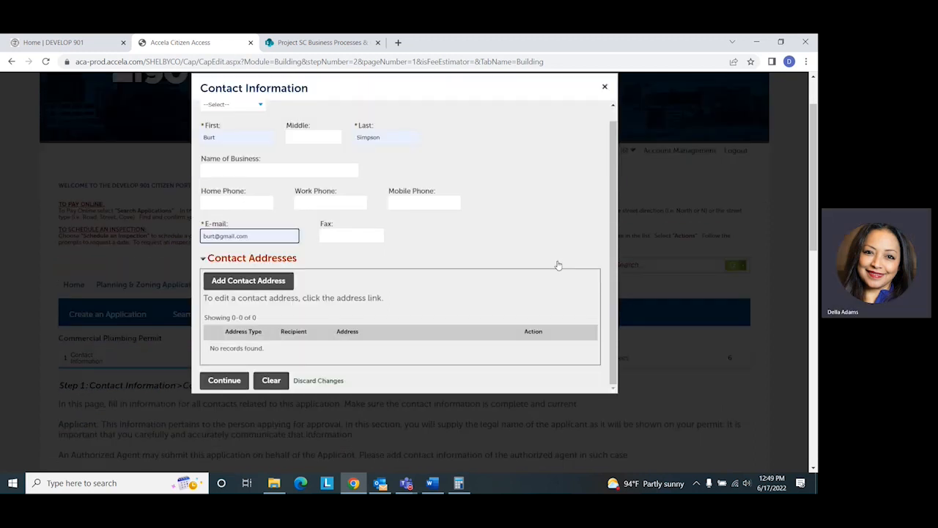
Begin a Business contact address for the authorized agent and fill in Address Line 1 with the street address from the saved suggestions.
{"action": "left_click", "coordinate": [237, 282]}
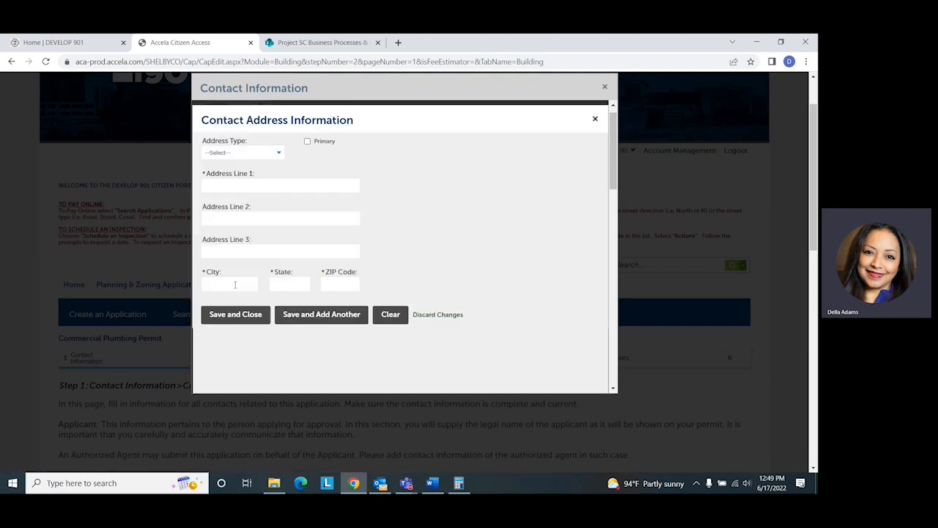
{"action": "left_click", "coordinate": [278, 167]}
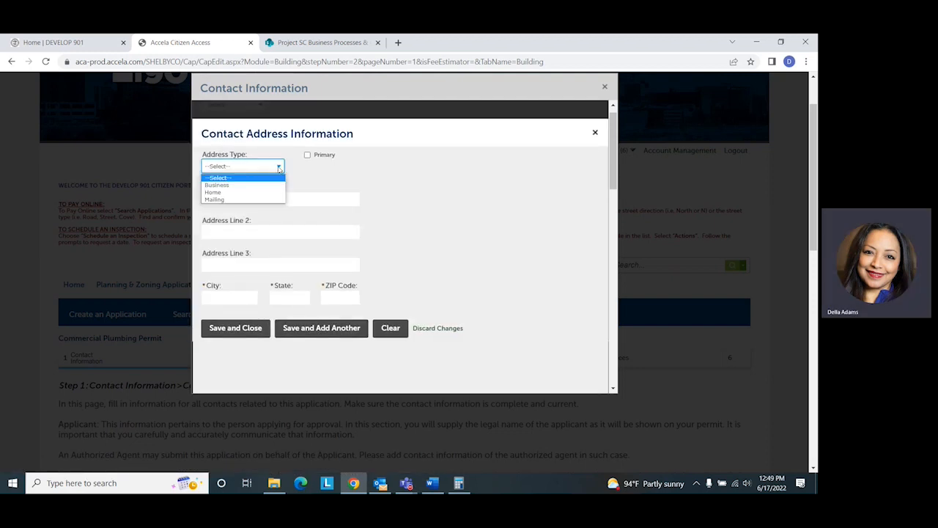
{"action": "left_click", "coordinate": [228, 186]}
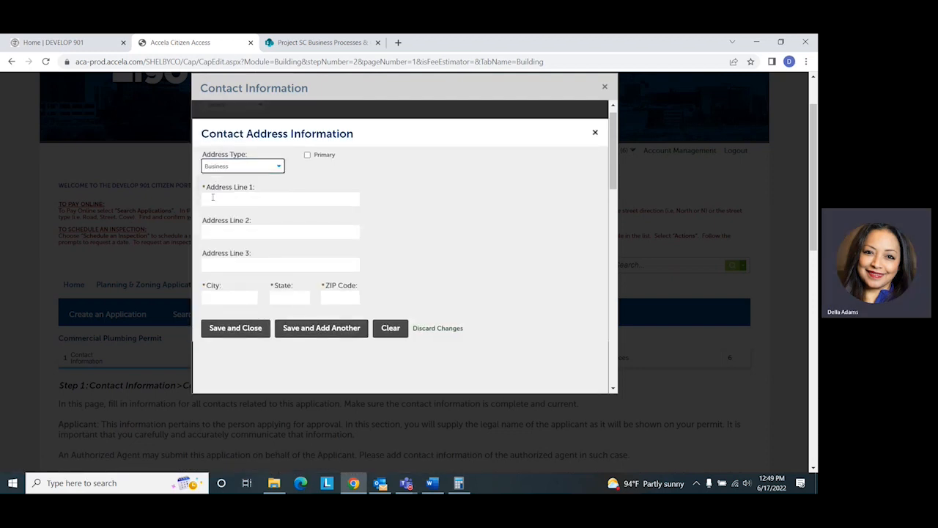
{"action": "left_click", "coordinate": [208, 199]}
{"action": "type", "text": "61"}
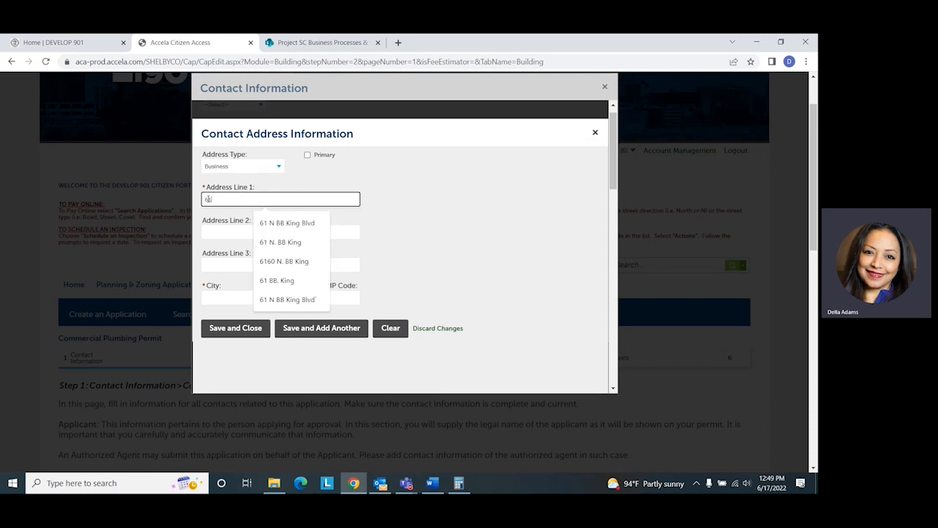
{"action": "left_click", "coordinate": [286, 224]}
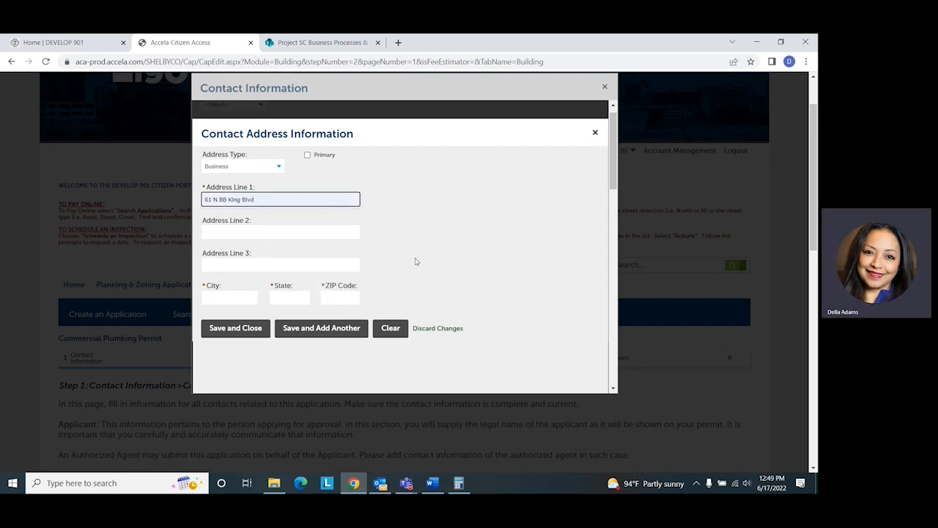
Complete the agent's contact address with the city, state and ZIP code from the saved autofill entry, and save the address.
{"action": "scroll", "coordinate": [415, 262], "scroll_direction": "down", "scroll_amount": 1}
{"action": "left_click", "coordinate": [207, 246]}
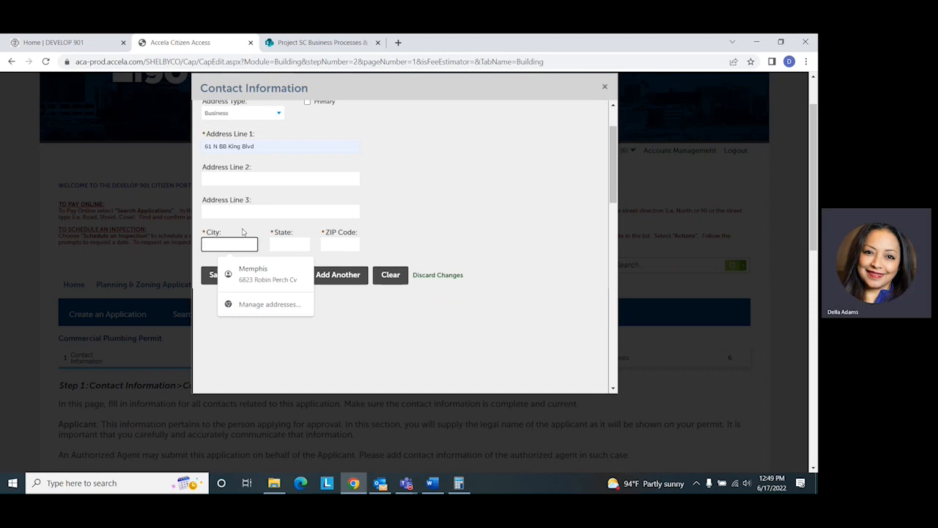
{"action": "left_click", "coordinate": [253, 273]}
{"action": "scroll", "coordinate": [574, 203], "scroll_direction": "up", "scroll_amount": 1}
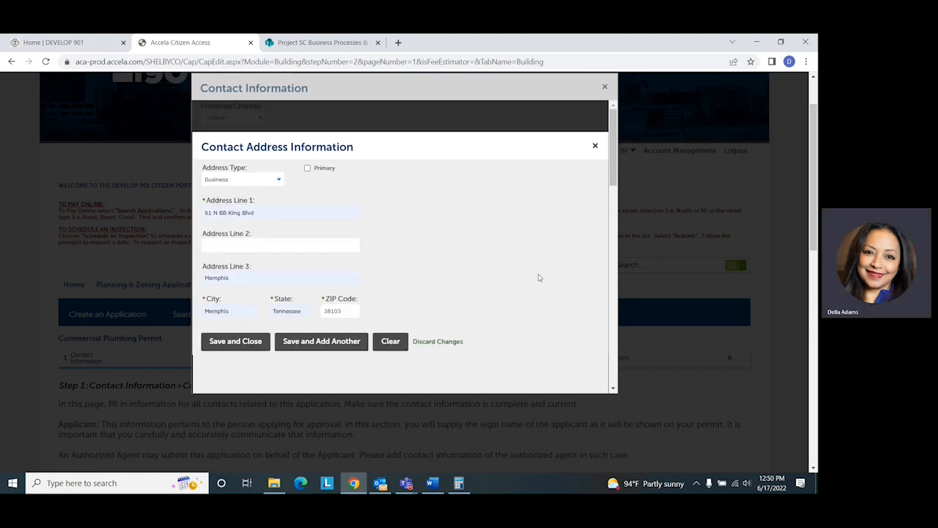
{"action": "left_click", "coordinate": [225, 343]}
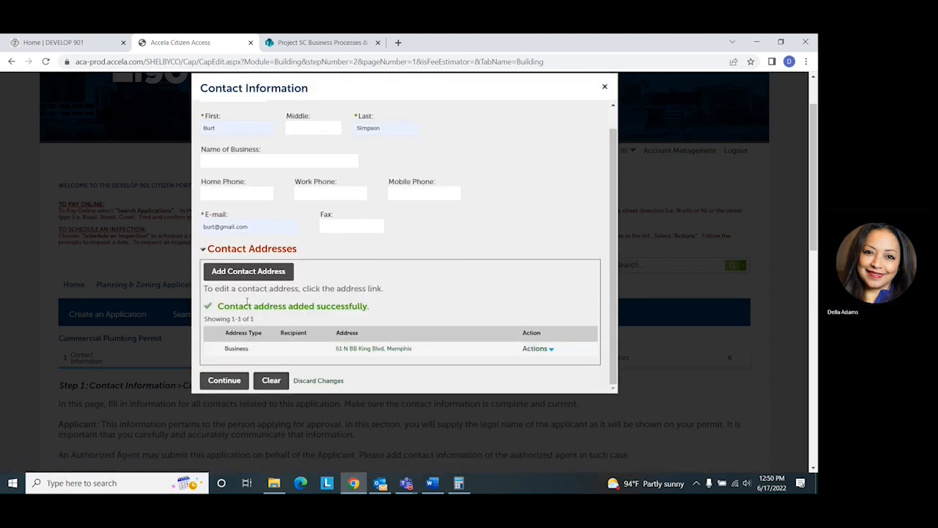
Save the authorized agent to the Contact List and continue the application to the Work Location page.
{"action": "left_click", "coordinate": [224, 380]}
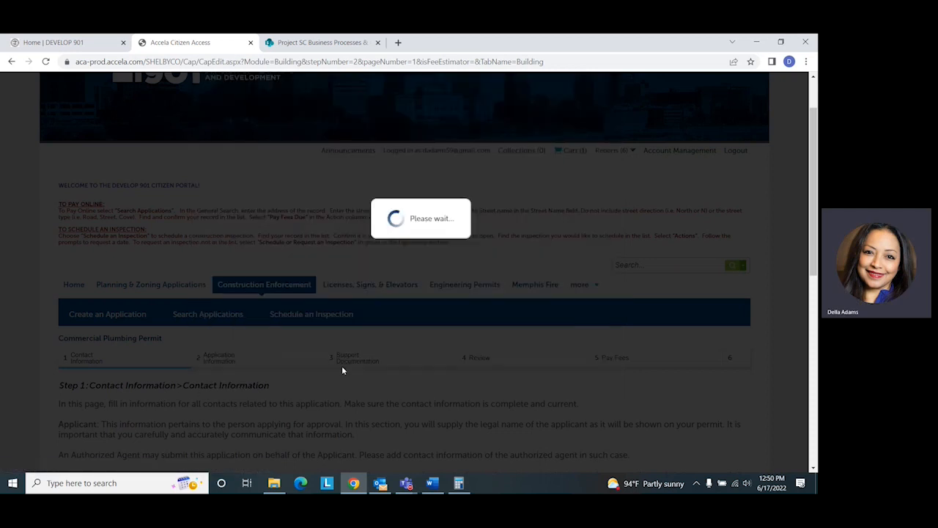
{"action": "scroll", "coordinate": [481, 358], "scroll_direction": "down", "scroll_amount": 1}
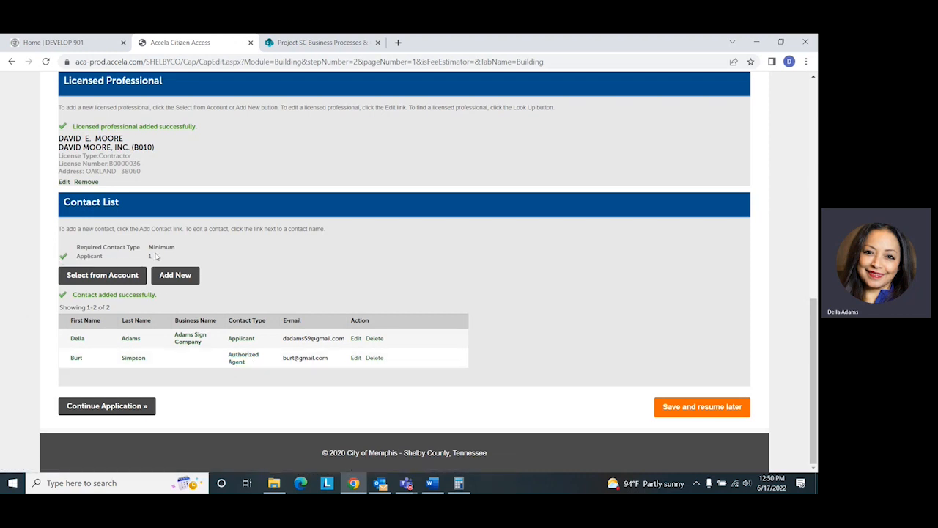
{"action": "left_click", "coordinate": [102, 409]}
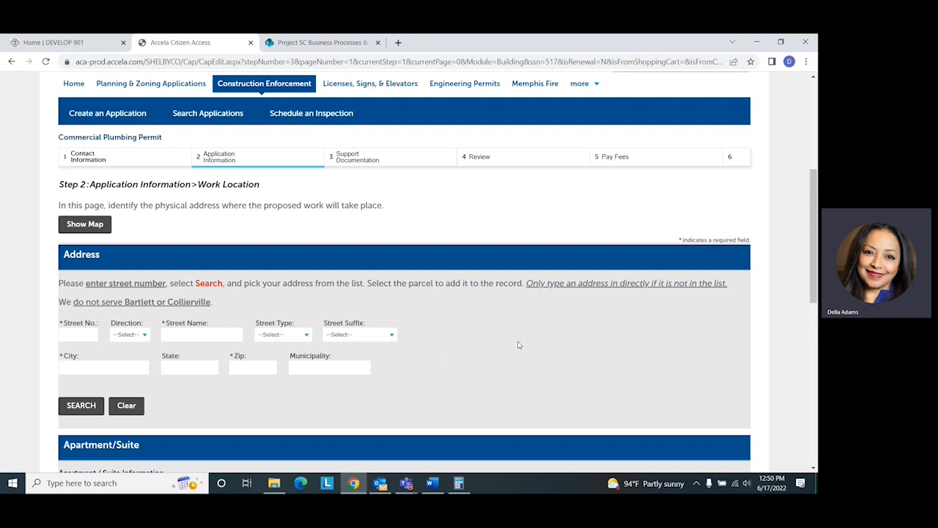
Look through the Address, Apartment/Suite, Parcel and Owner sections of the Work Location page.
{"action": "scroll", "coordinate": [518, 345], "scroll_direction": "down", "scroll_amount": 3}
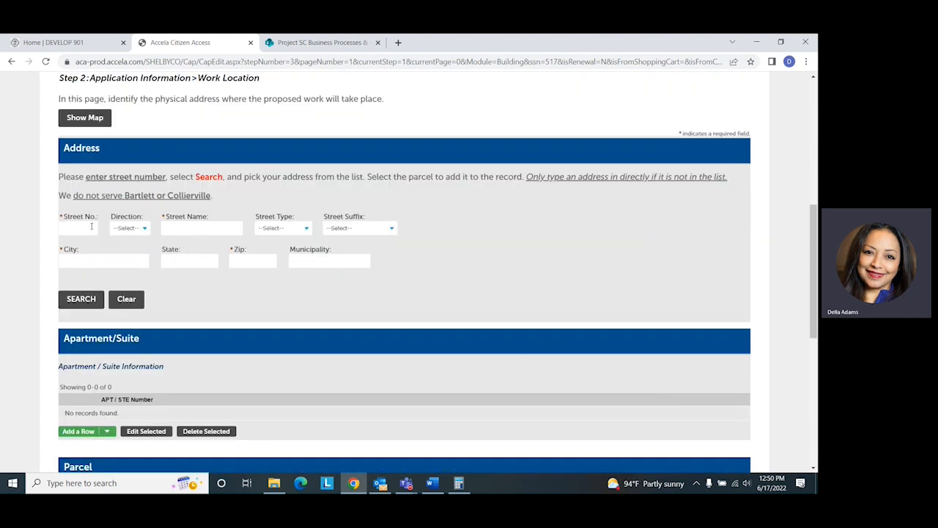
{"action": "scroll", "coordinate": [510, 271], "scroll_direction": "down", "scroll_amount": 3}
{"action": "scroll", "coordinate": [506, 272], "scroll_direction": "down", "scroll_amount": 1}
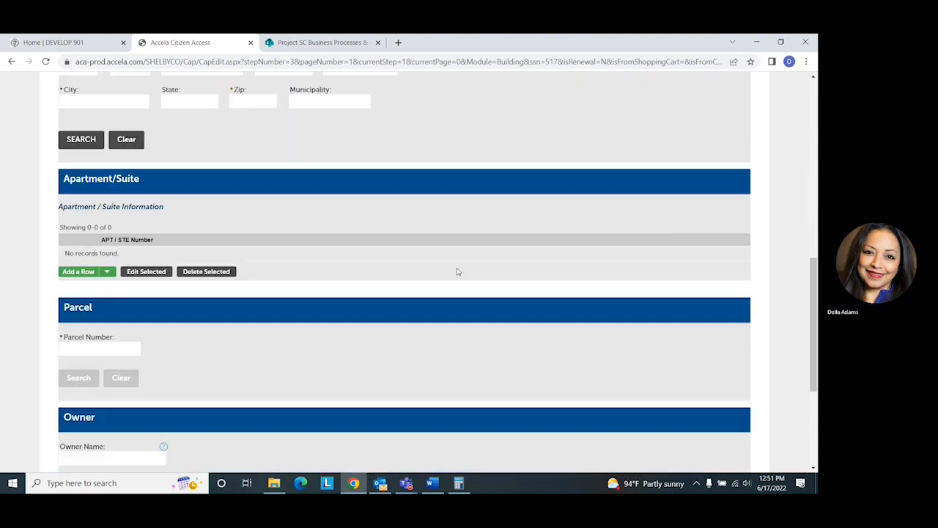
{"action": "scroll", "coordinate": [449, 338], "scroll_direction": "down", "scroll_amount": 1}
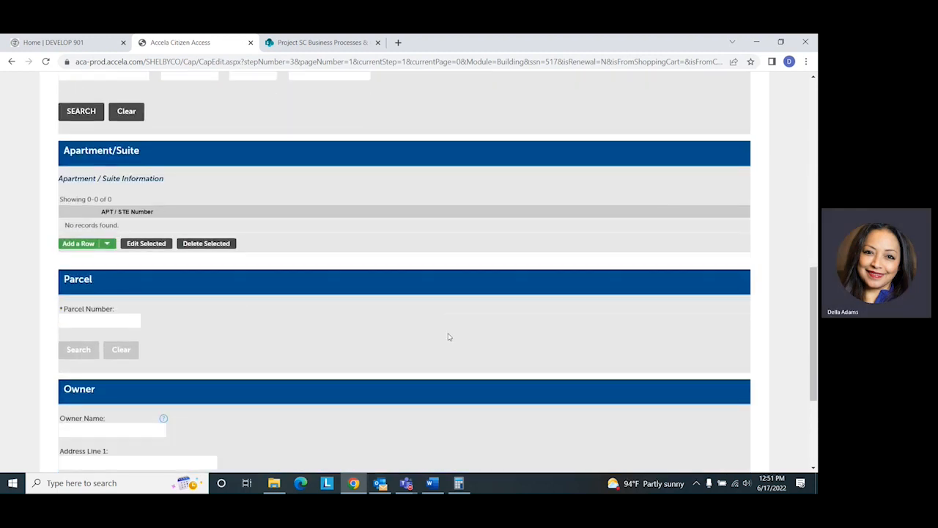
{"action": "scroll", "coordinate": [448, 337], "scroll_direction": "down", "scroll_amount": 2}
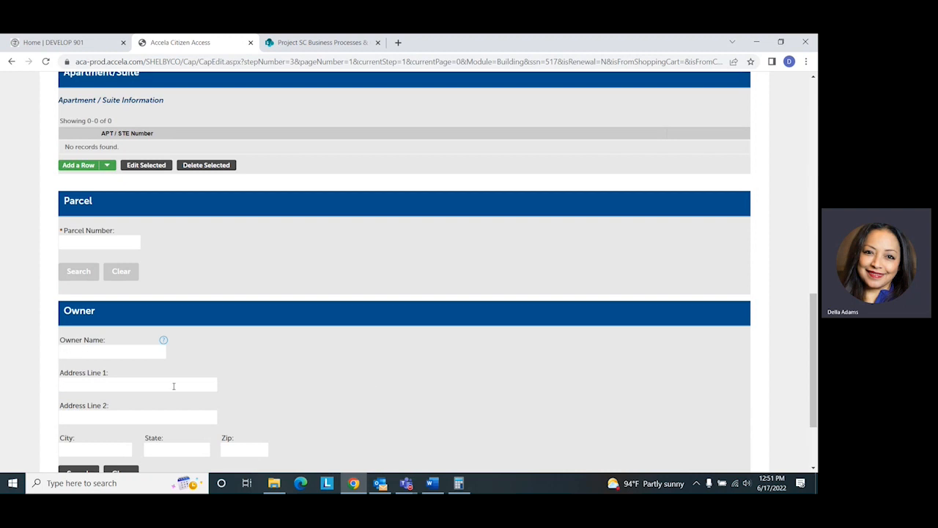
{"action": "scroll", "coordinate": [488, 387], "scroll_direction": "up", "scroll_amount": 2}
{"action": "scroll", "coordinate": [488, 387], "scroll_direction": "up", "scroll_amount": 3}
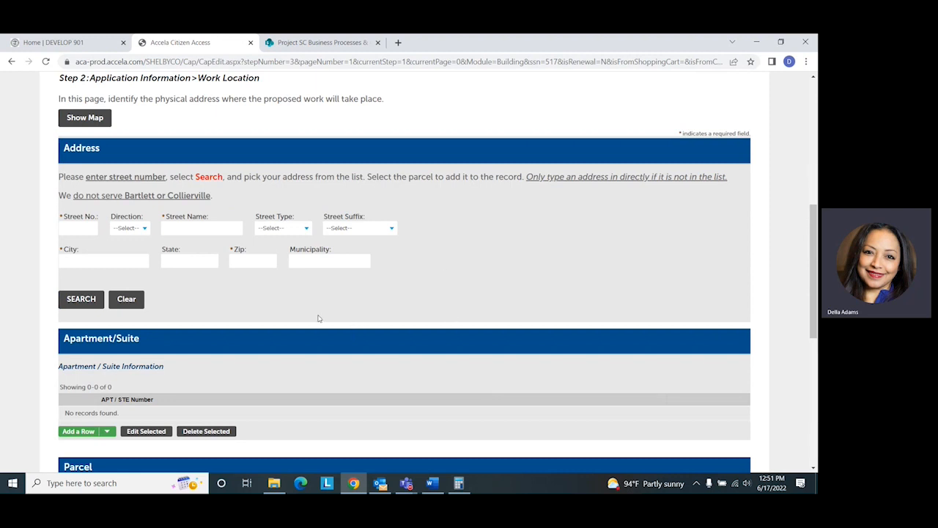
Search for the work address by street number 125 and select the sixth listed result with its associated parcel and owner.
{"action": "left_click", "coordinate": [71, 227]}
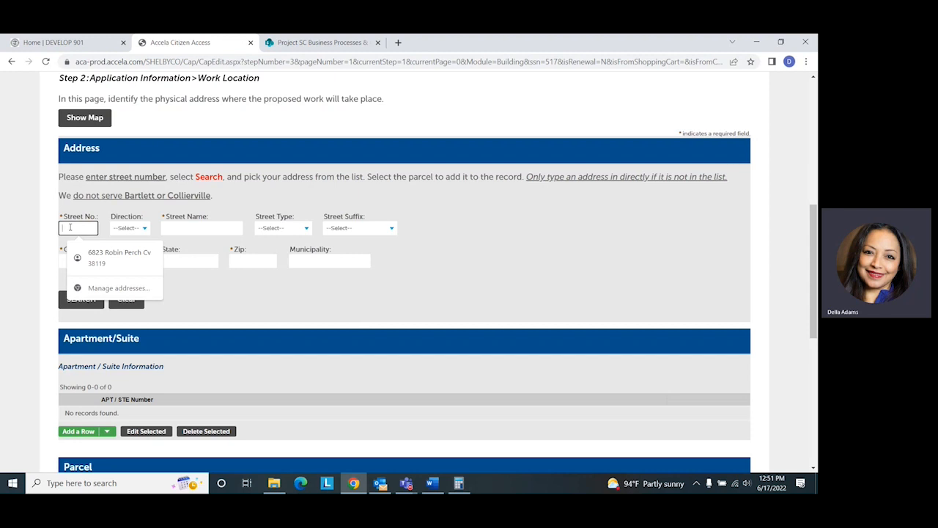
{"action": "type", "text": "125"}
{"action": "left_click", "coordinate": [548, 281]}
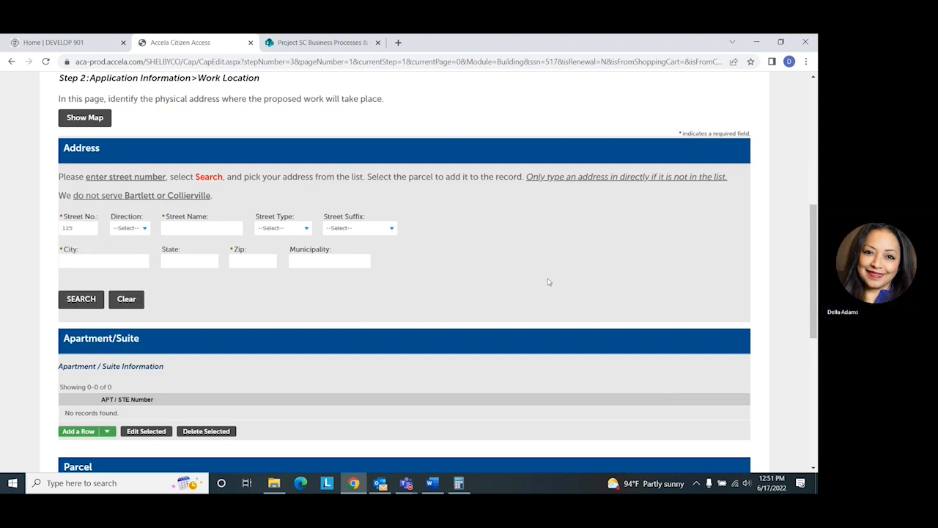
{"action": "left_click", "coordinate": [77, 300]}
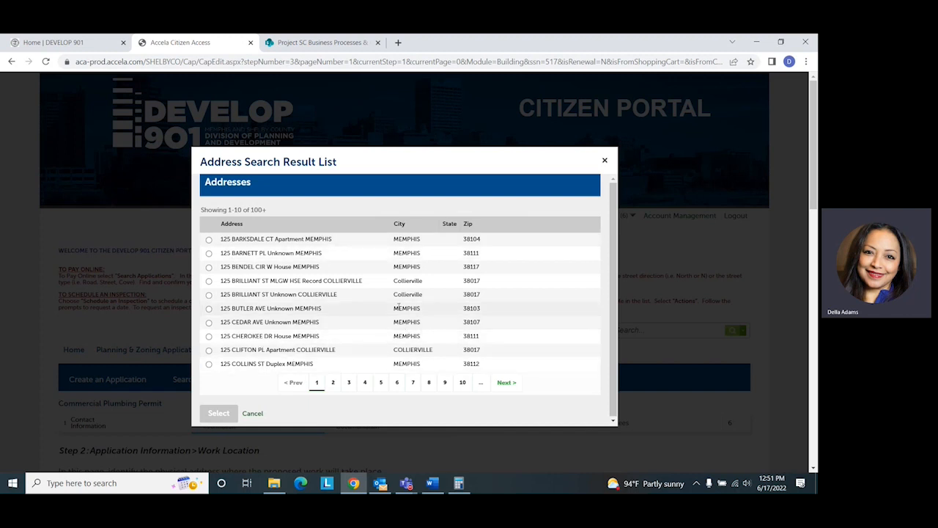
{"action": "left_click", "coordinate": [209, 308]}
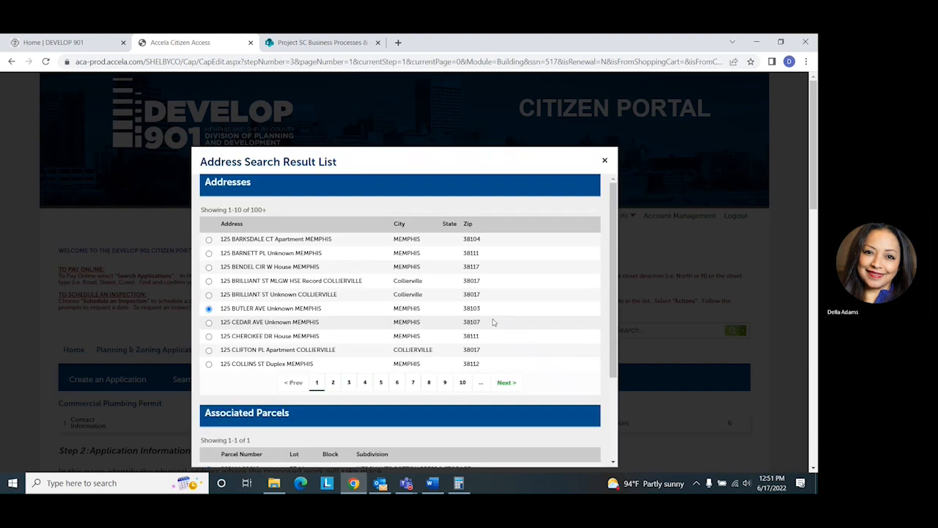
{"action": "scroll", "coordinate": [613, 255], "scroll_direction": "down", "scroll_amount": 2}
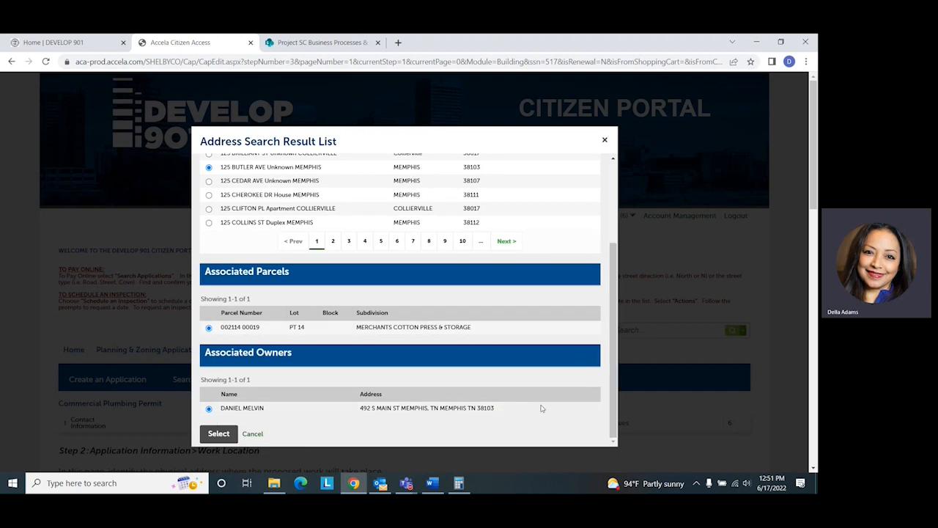
{"action": "left_click", "coordinate": [219, 433]}
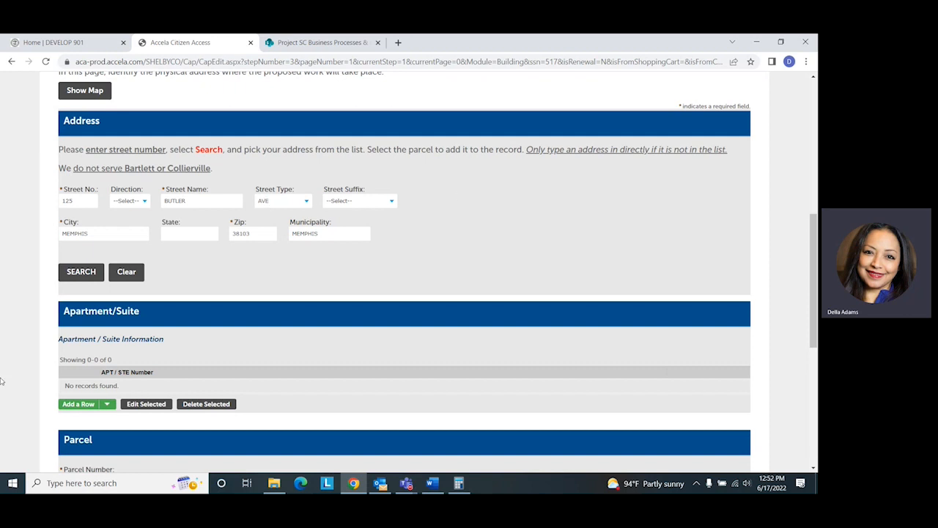
Review the filled-in address, parcel and owner details, and continue the application to the Project Information page.
{"action": "scroll", "coordinate": [494, 311], "scroll_direction": "down", "scroll_amount": 3}
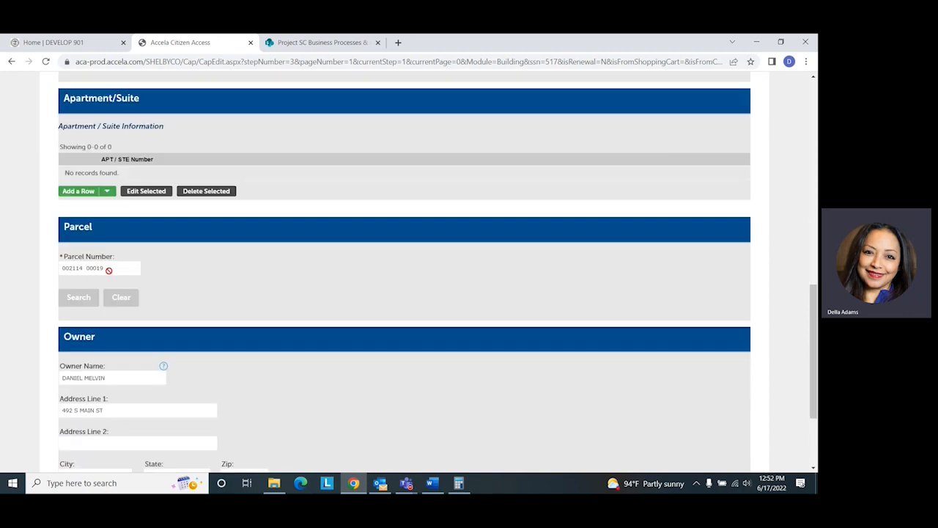
{"action": "scroll", "coordinate": [517, 340], "scroll_direction": "down", "scroll_amount": 2}
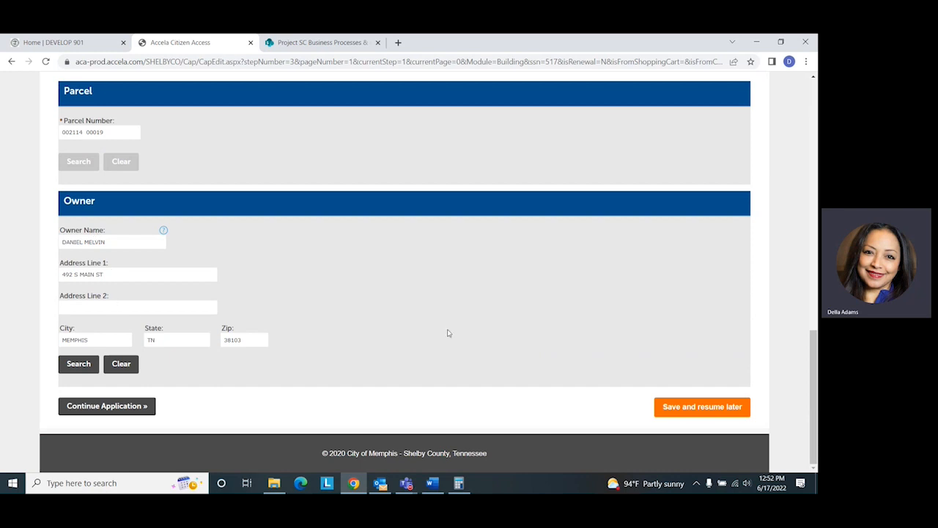
{"action": "scroll", "coordinate": [465, 335], "scroll_direction": "up", "scroll_amount": 4}
{"action": "scroll", "coordinate": [465, 335], "scroll_direction": "down", "scroll_amount": 4}
{"action": "left_click", "coordinate": [101, 407]}
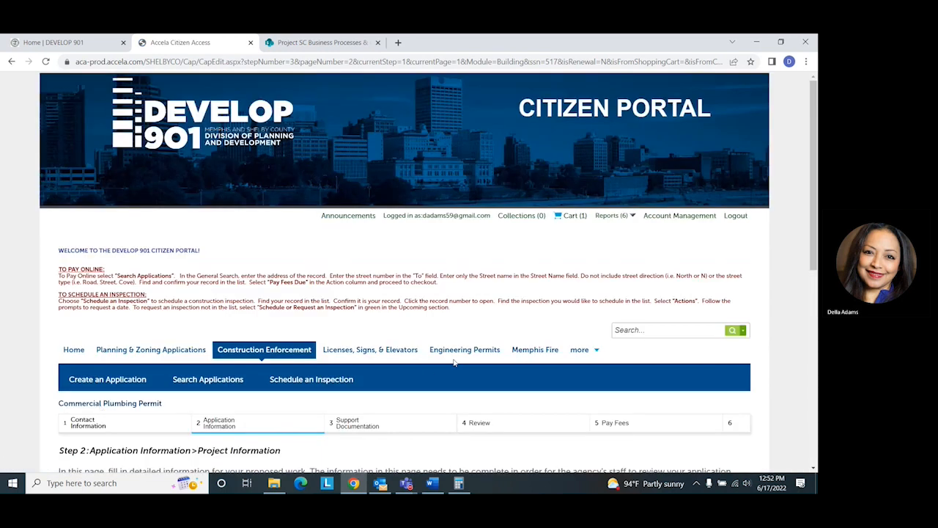
Enter "Mike Plumbing" as the application name and "Test plumbing job" as the detailed description.
{"action": "scroll", "coordinate": [454, 360], "scroll_direction": "down", "scroll_amount": 1}
{"action": "scroll", "coordinate": [455, 360], "scroll_direction": "down", "scroll_amount": 3}
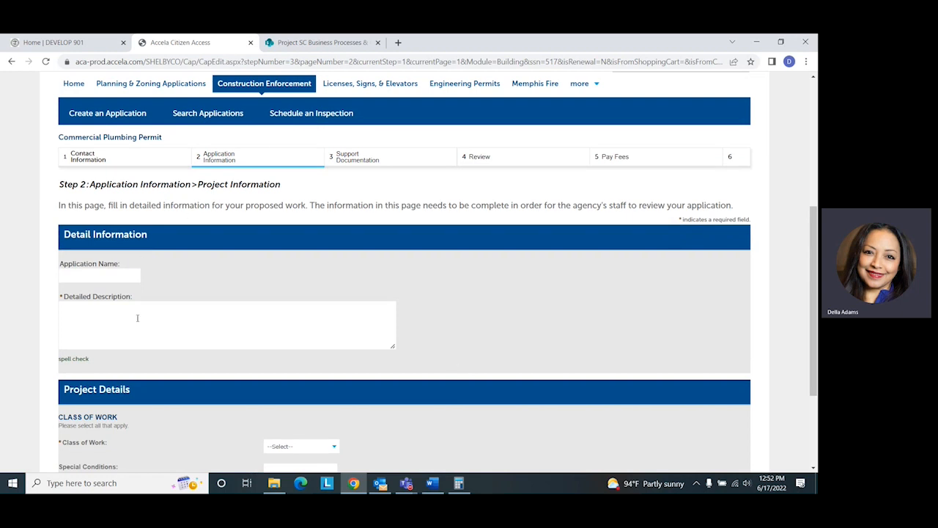
{"action": "left_click", "coordinate": [68, 275]}
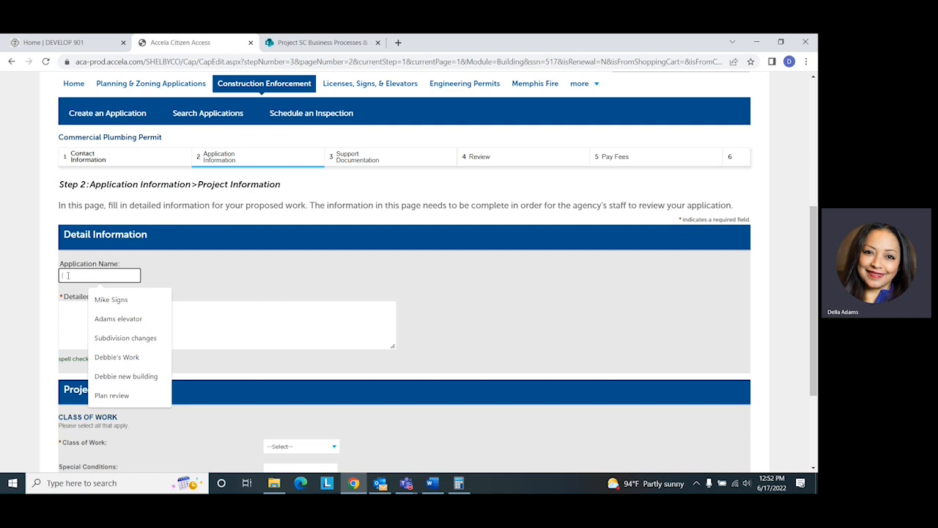
{"action": "type", "text": "Mike Plumbing"}
{"action": "left_click", "coordinate": [67, 309]}
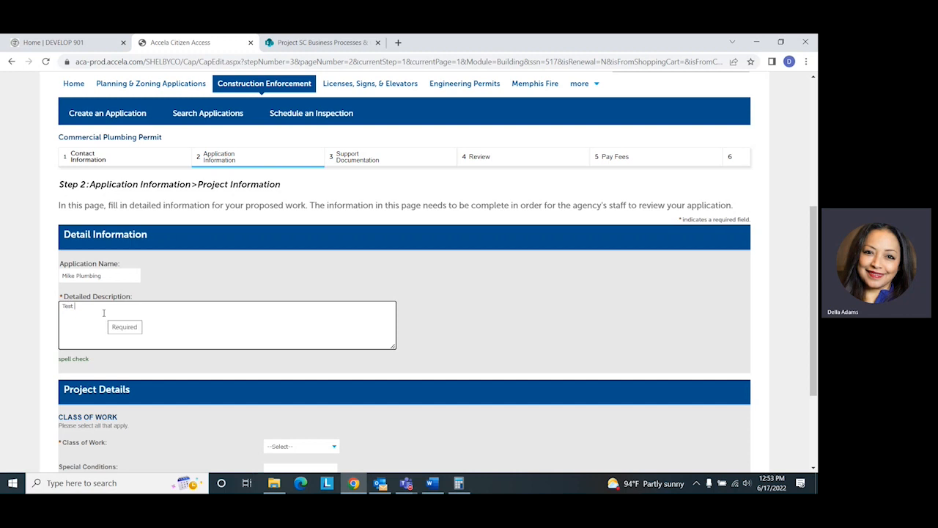
{"action": "type", "text": "plumbing job"}
Set the Class of Work to Repairs, leave Special Conditions blank, and continue to the Project Information (Cont) page.
{"action": "scroll", "coordinate": [73, 323], "scroll_direction": "down", "scroll_amount": 2}
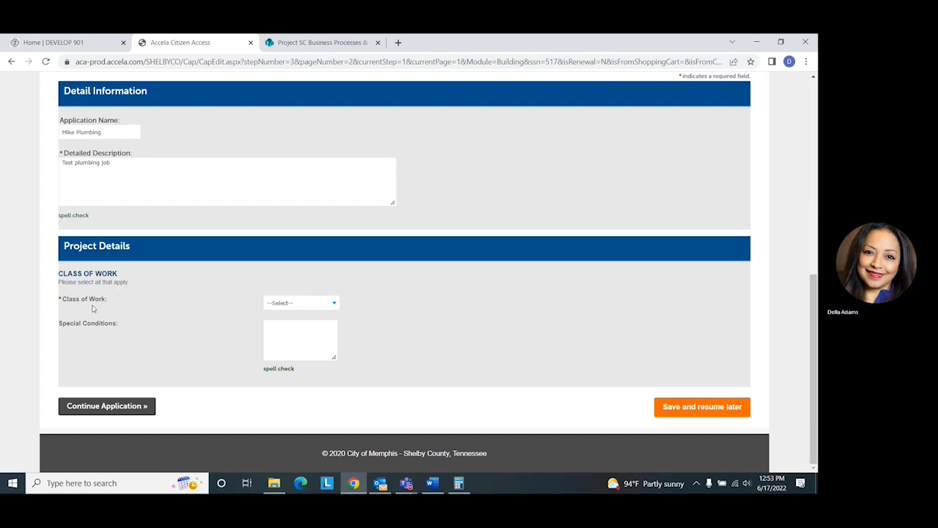
{"action": "left_click", "coordinate": [335, 308]}
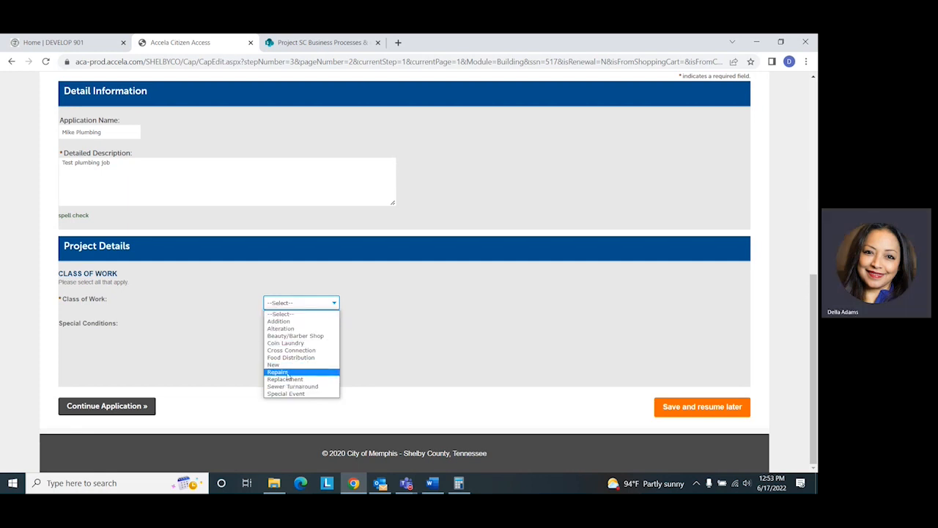
{"action": "left_click", "coordinate": [285, 373]}
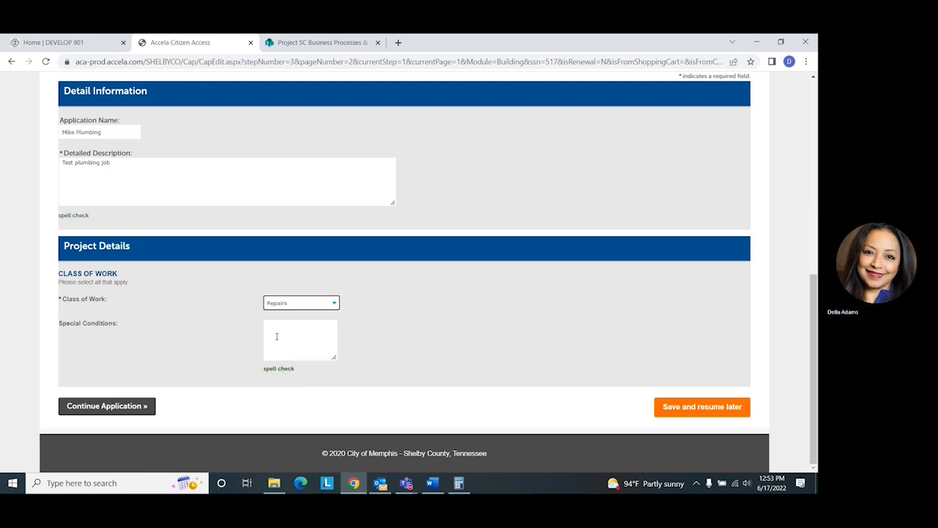
{"action": "left_click", "coordinate": [276, 338]}
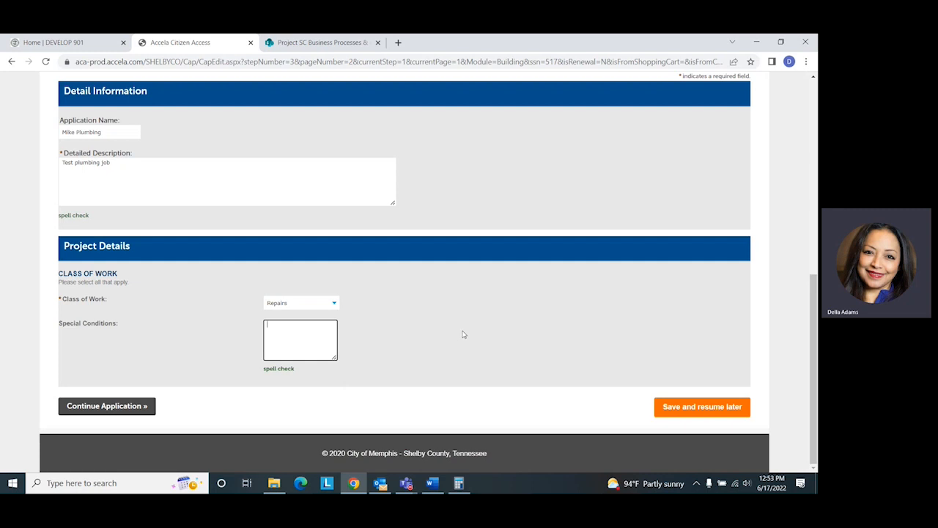
{"action": "left_click", "coordinate": [105, 406]}
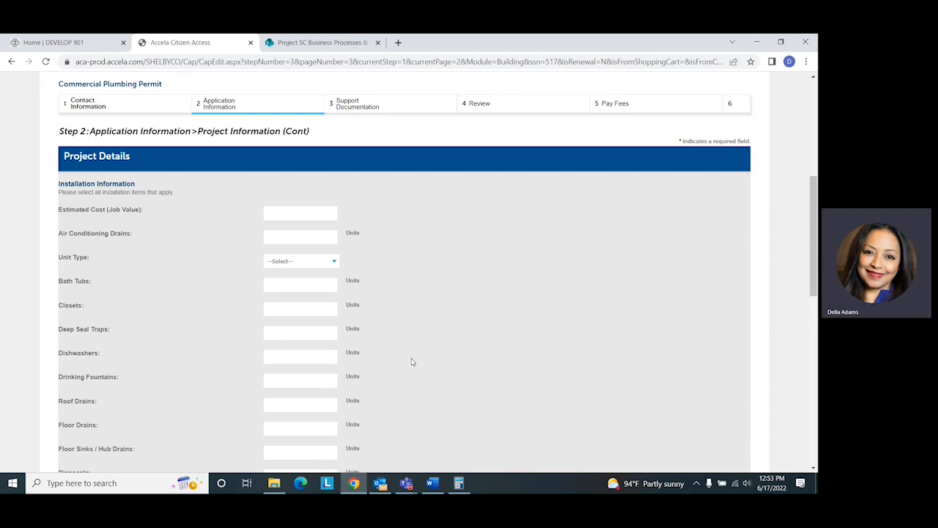
Examine the full list of installation items on the Project Information (Cont) page and the option for saving and resuming the application.
{"action": "scroll", "coordinate": [404, 366], "scroll_direction": "down", "scroll_amount": 3}
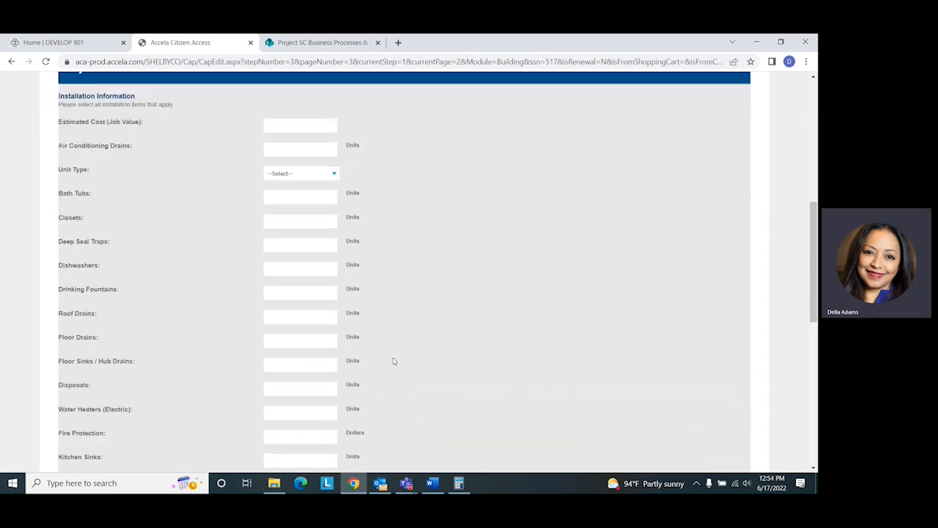
{"action": "scroll", "coordinate": [394, 360], "scroll_direction": "down", "scroll_amount": 5}
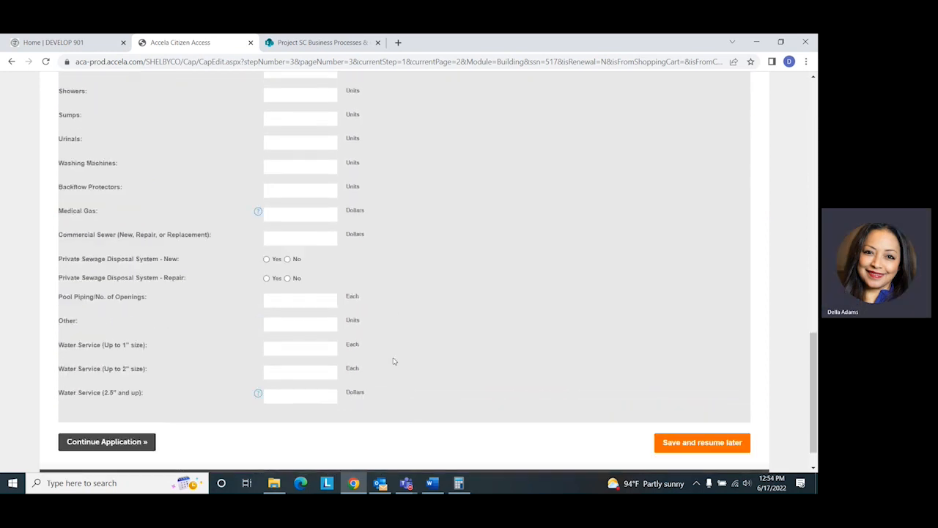
{"action": "scroll", "coordinate": [394, 359], "scroll_direction": "up", "scroll_amount": 8}
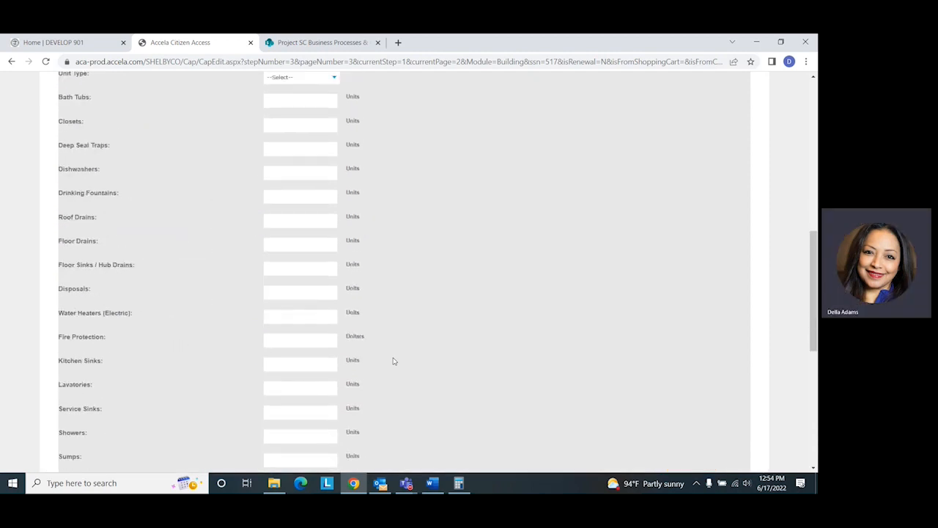
{"action": "scroll", "coordinate": [392, 356], "scroll_direction": "up", "scroll_amount": 2}
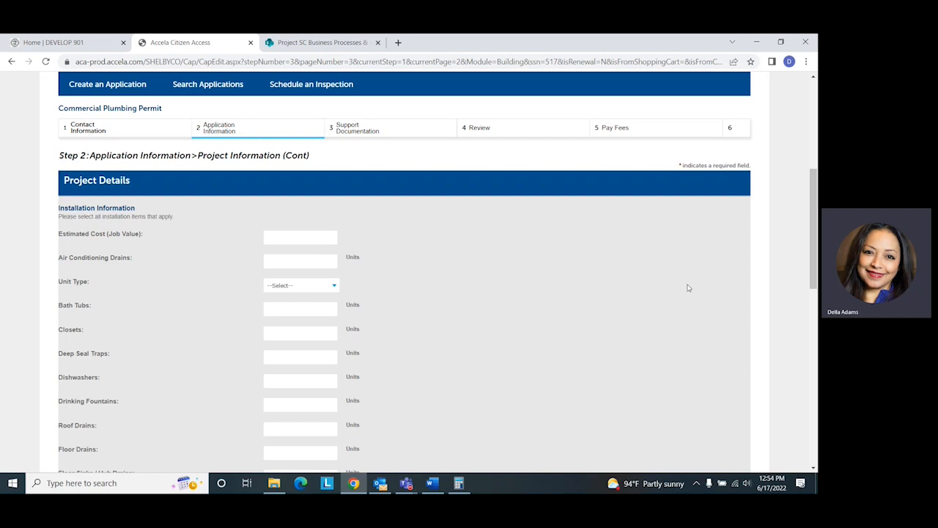
{"action": "scroll", "coordinate": [658, 289], "scroll_direction": "down", "scroll_amount": 4}
{"action": "scroll", "coordinate": [660, 289], "scroll_direction": "down", "scroll_amount": 4}
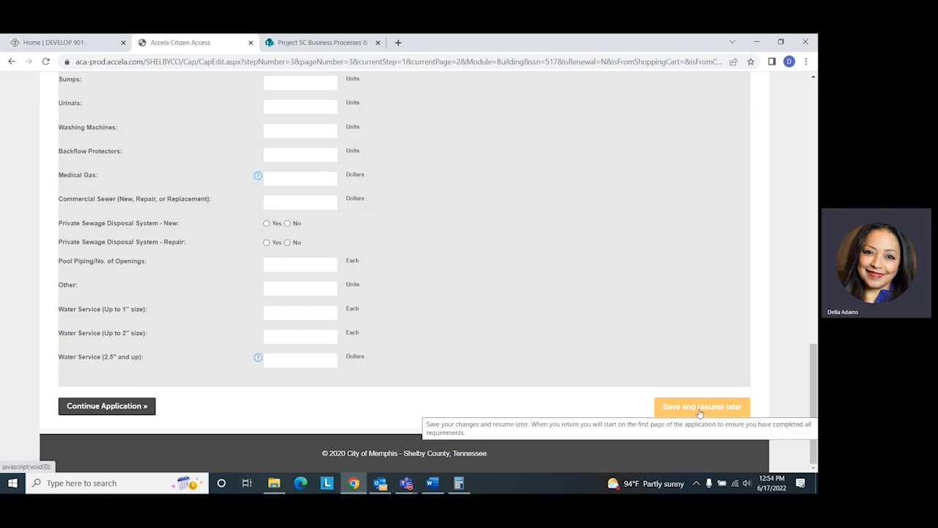
{"action": "scroll", "coordinate": [633, 293], "scroll_direction": "up", "scroll_amount": 7}
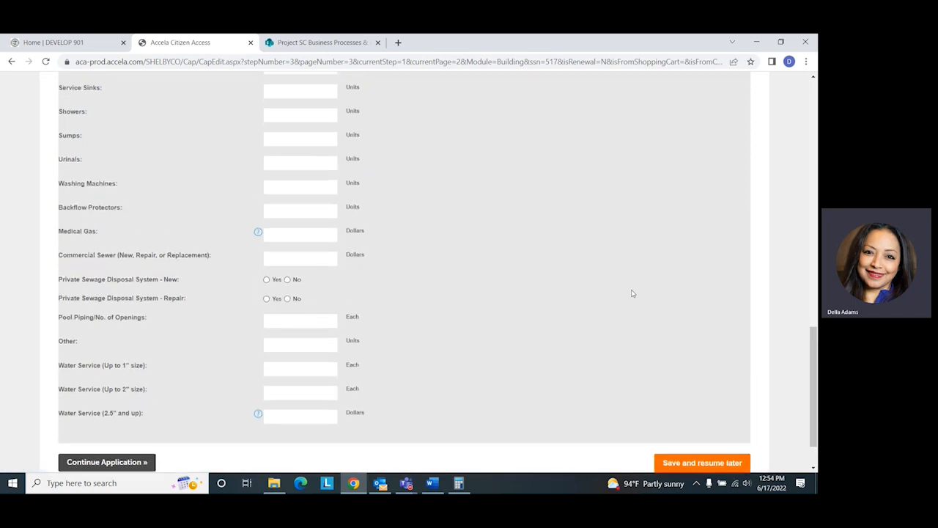
{"action": "scroll", "coordinate": [633, 293], "scroll_direction": "up", "scroll_amount": 2}
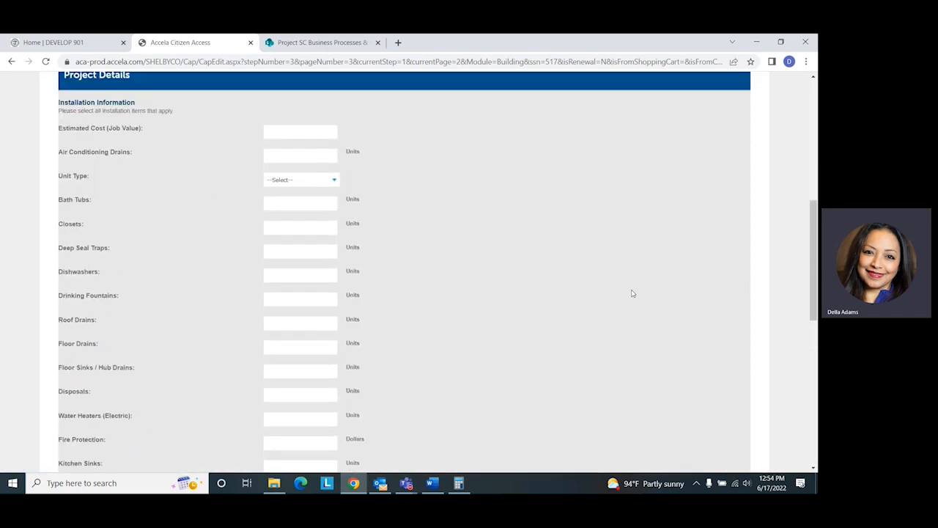
Enter 1000 as the Estimated Cost (Job Value) and set the Unit Type to Other.
{"action": "left_click", "coordinate": [272, 183]}
{"action": "type", "text": "1000"}
{"action": "left_click", "coordinate": [501, 258]}
{"action": "scroll", "coordinate": [549, 278], "scroll_direction": "down", "scroll_amount": 1}
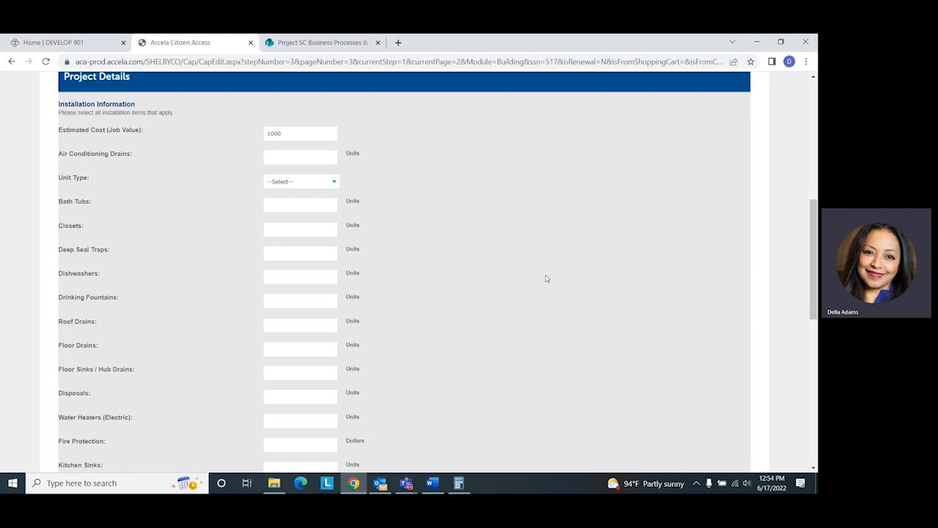
{"action": "left_click", "coordinate": [332, 180]}
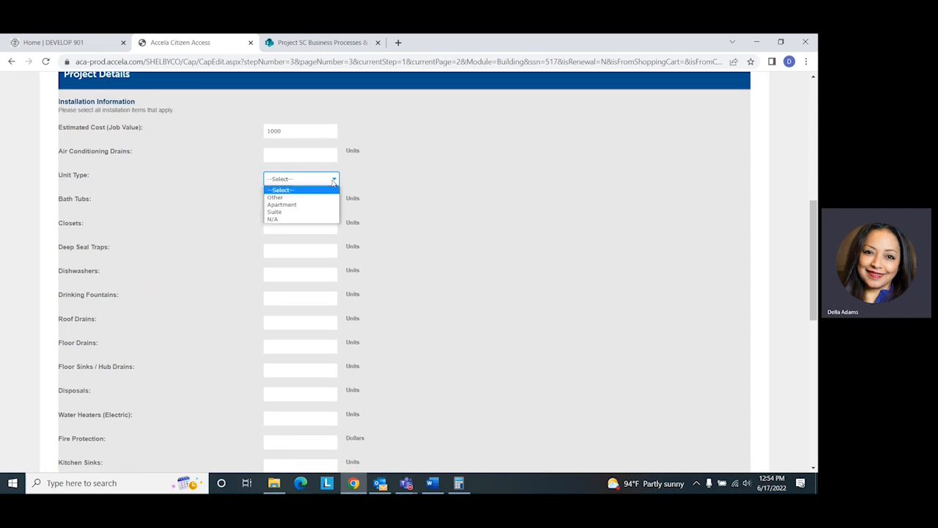
{"action": "left_click", "coordinate": [284, 198]}
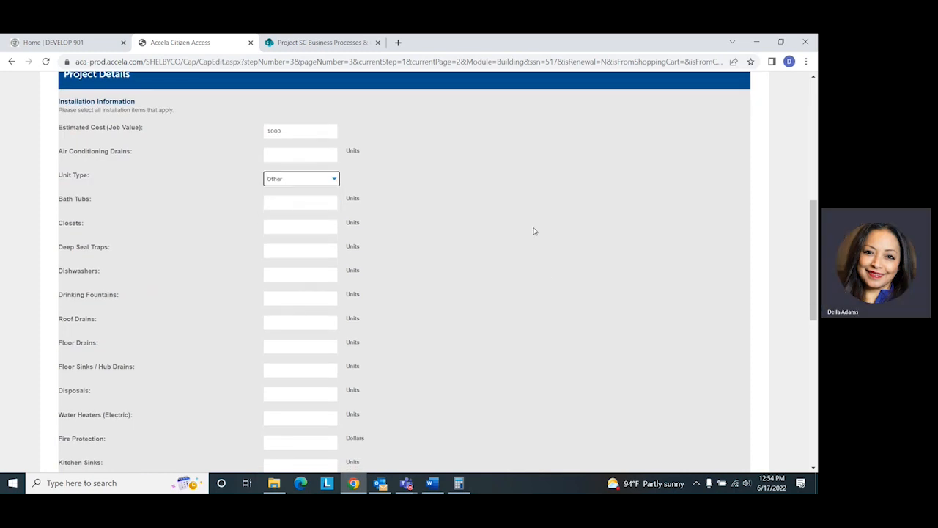
Enter 1 unit for Disposals and 2 units for Kitchen Sinks, and continue to the Support Documentation page.
{"action": "scroll", "coordinate": [546, 223], "scroll_direction": "down", "scroll_amount": 1}
{"action": "scroll", "coordinate": [546, 223], "scroll_direction": "down", "scroll_amount": 4}
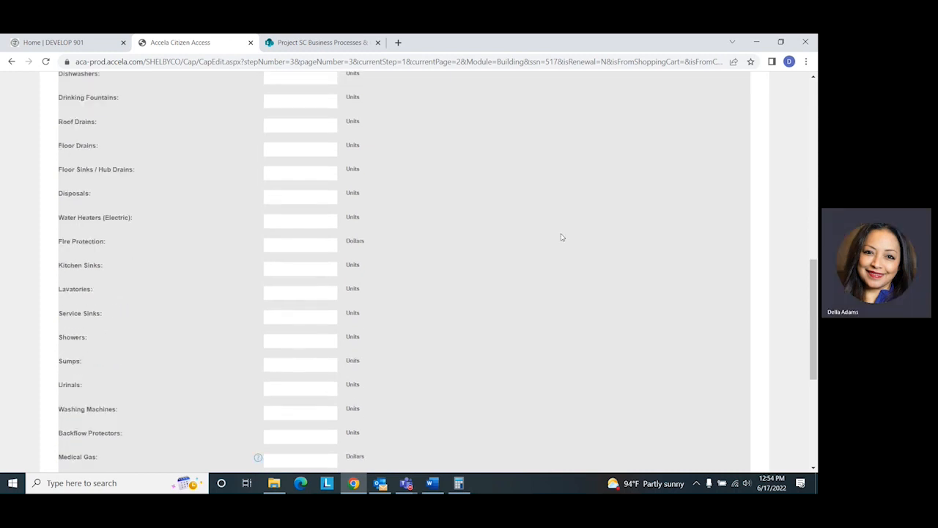
{"action": "scroll", "coordinate": [555, 218], "scroll_direction": "up", "scroll_amount": 1}
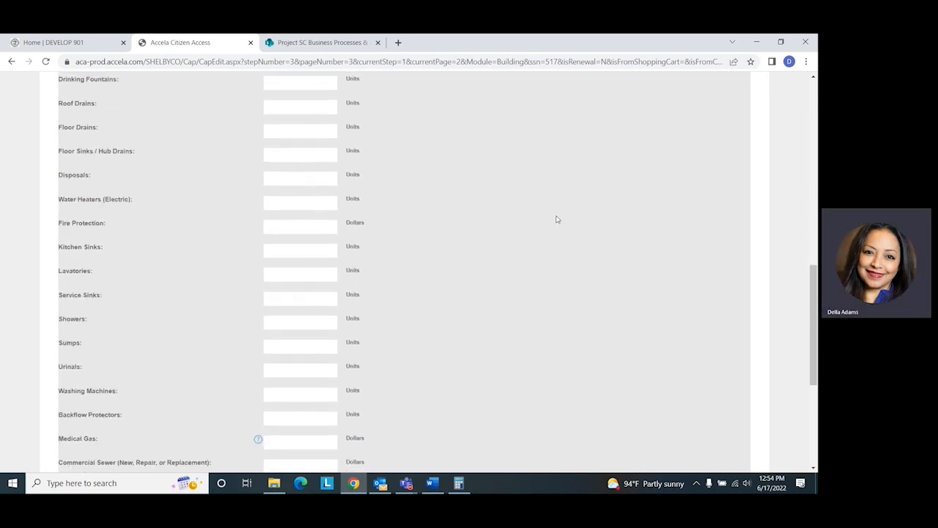
{"action": "left_click", "coordinate": [308, 179]}
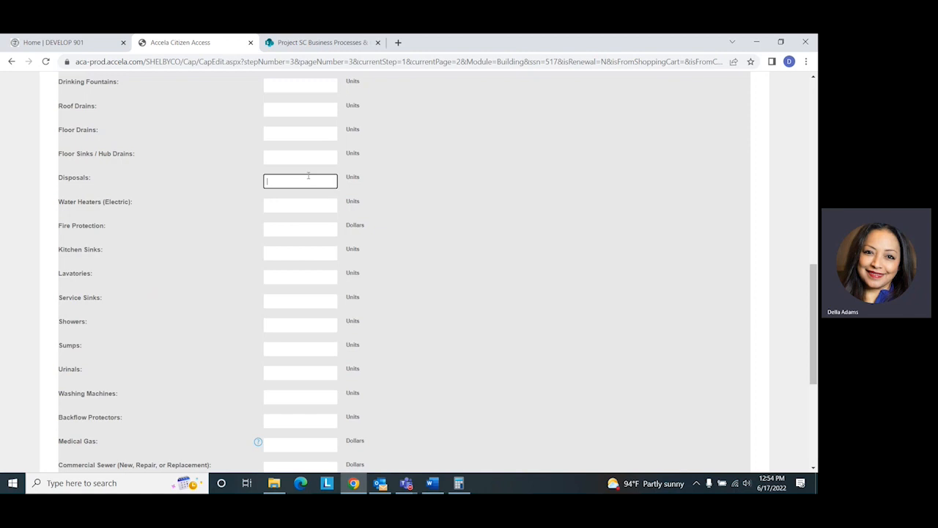
{"action": "left_click", "coordinate": [604, 281]}
{"action": "scroll", "coordinate": [542, 310], "scroll_direction": "down", "scroll_amount": 2}
{"action": "left_click", "coordinate": [309, 147]}
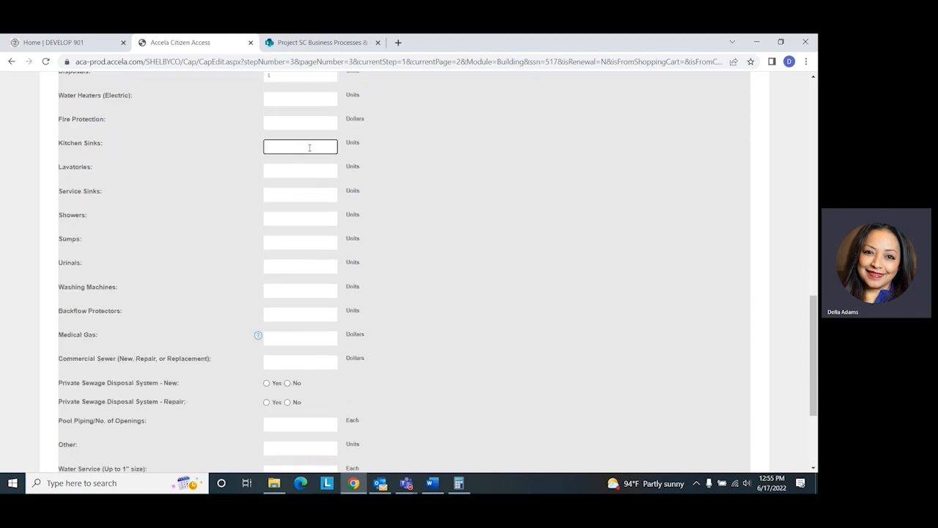
{"action": "type", "text": "2"}
{"action": "left_click", "coordinate": [449, 303]}
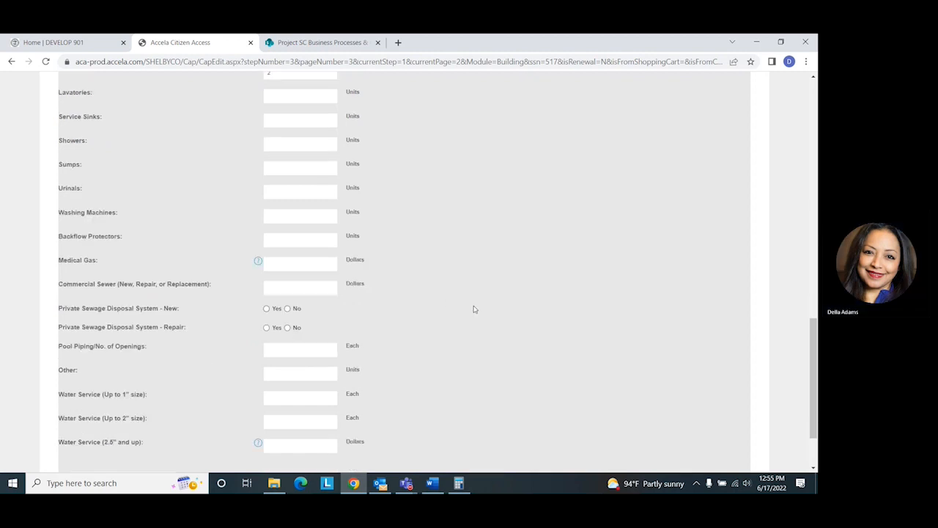
{"action": "scroll", "coordinate": [473, 311], "scroll_direction": "down", "scroll_amount": 3}
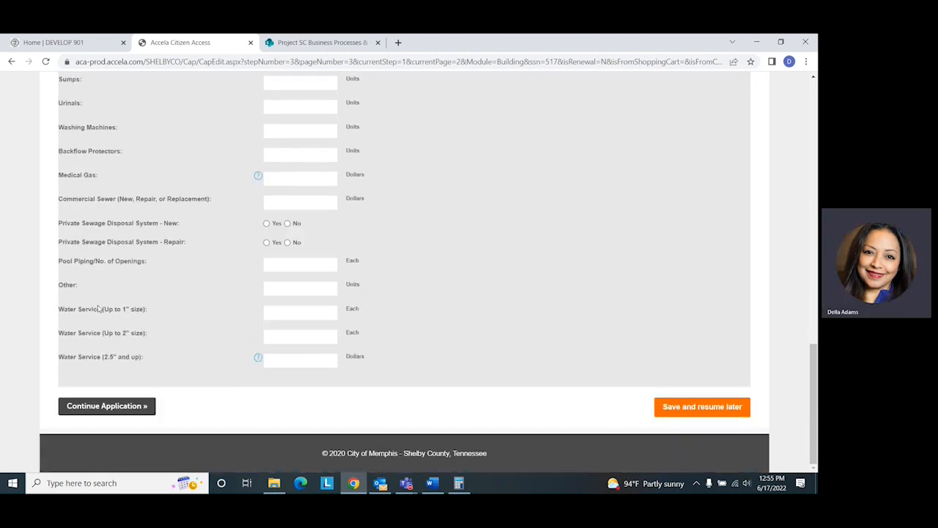
{"action": "left_click", "coordinate": [102, 408]}
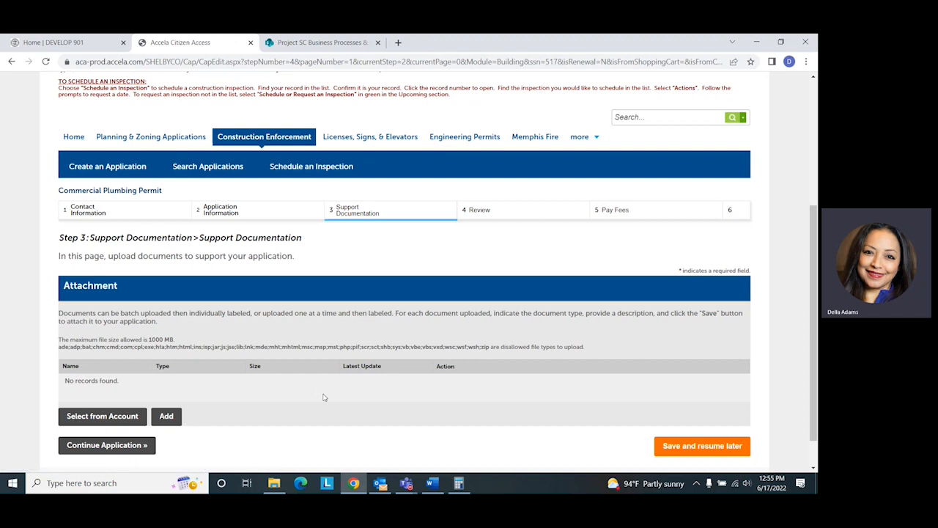
Upload the file "landscape plan.jpg" as a supporting attachment and continue to its document details.
{"action": "left_click", "coordinate": [167, 418]}
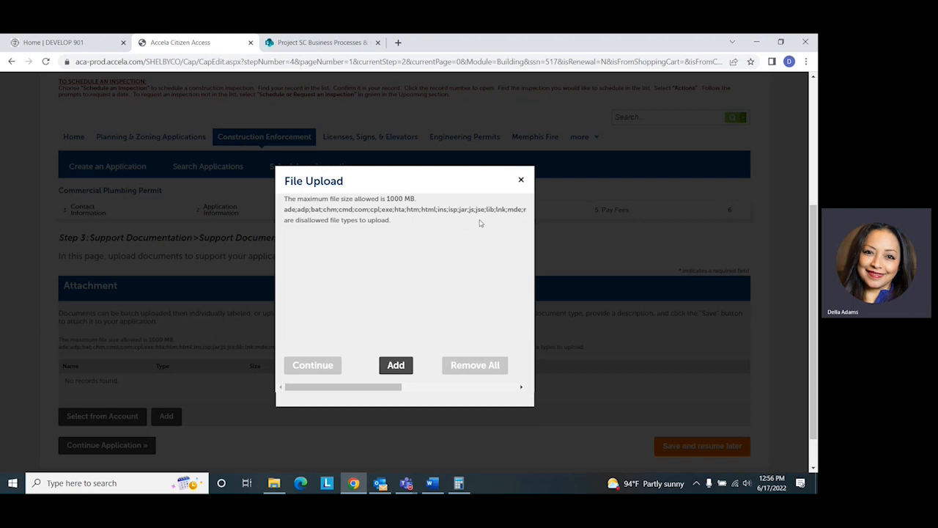
{"action": "left_click", "coordinate": [396, 365]}
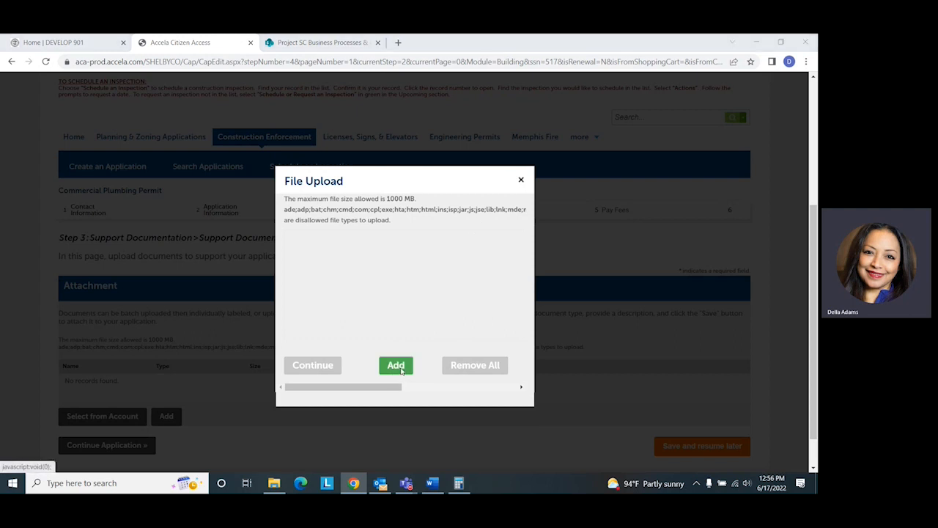
{"action": "left_click", "coordinate": [433, 271]}
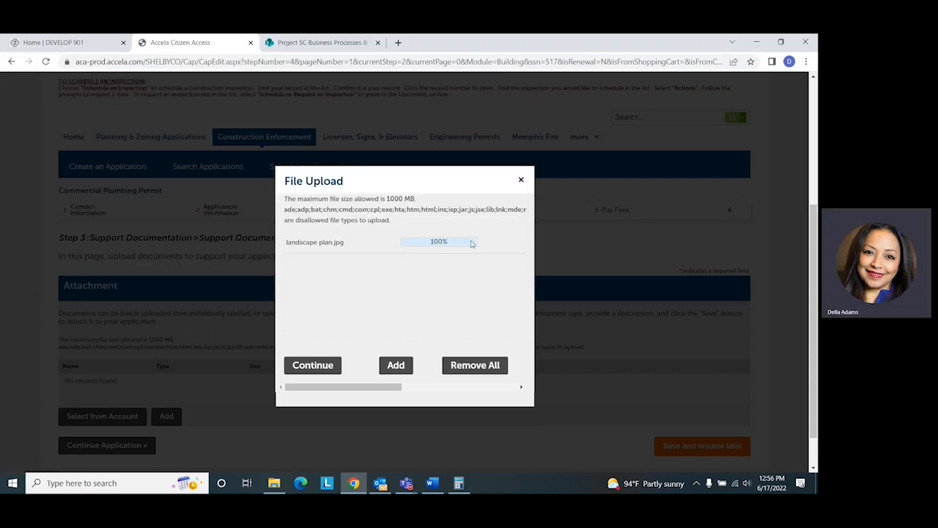
{"action": "left_click", "coordinate": [314, 365]}
Set the uploaded file's document type to "MPE (mechanical, plumbing, electrical) Design Drawings".
{"action": "scroll", "coordinate": [433, 397], "scroll_direction": "down", "scroll_amount": 2}
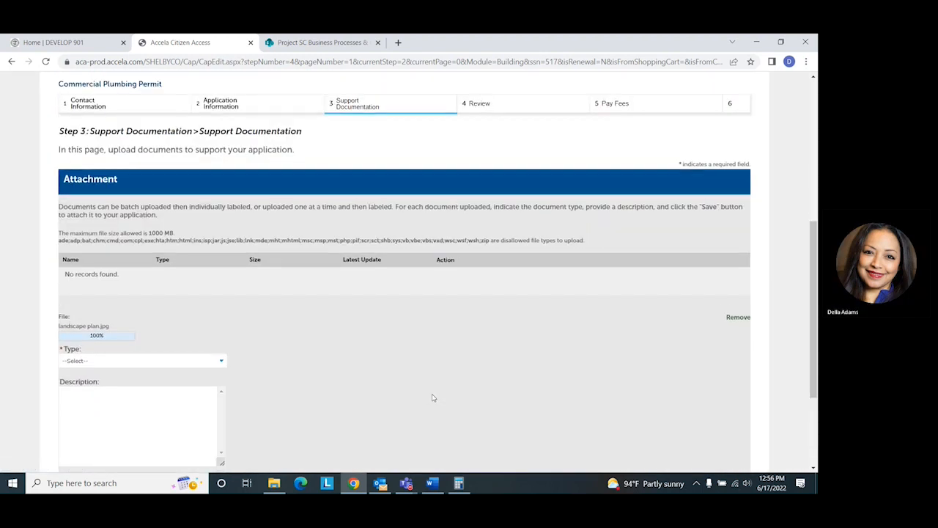
{"action": "scroll", "coordinate": [433, 397], "scroll_direction": "down", "scroll_amount": 1}
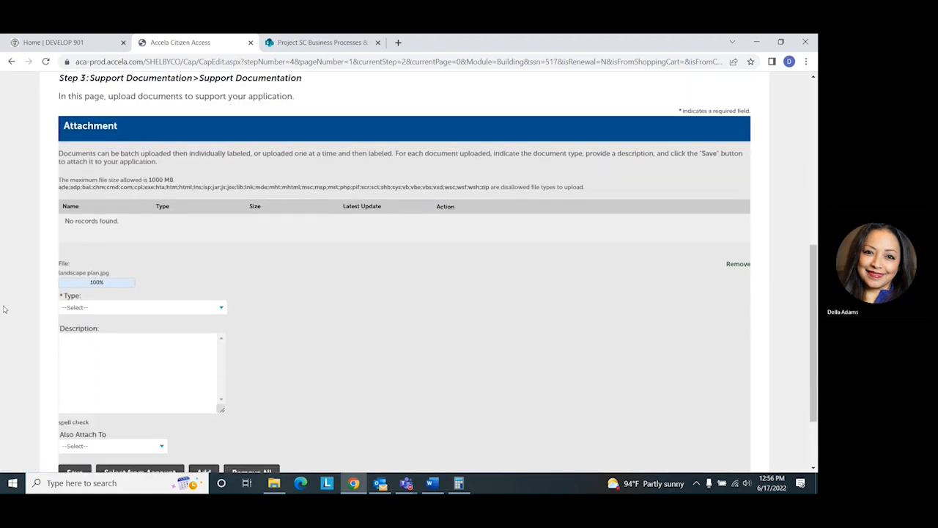
{"action": "left_click", "coordinate": [221, 308]}
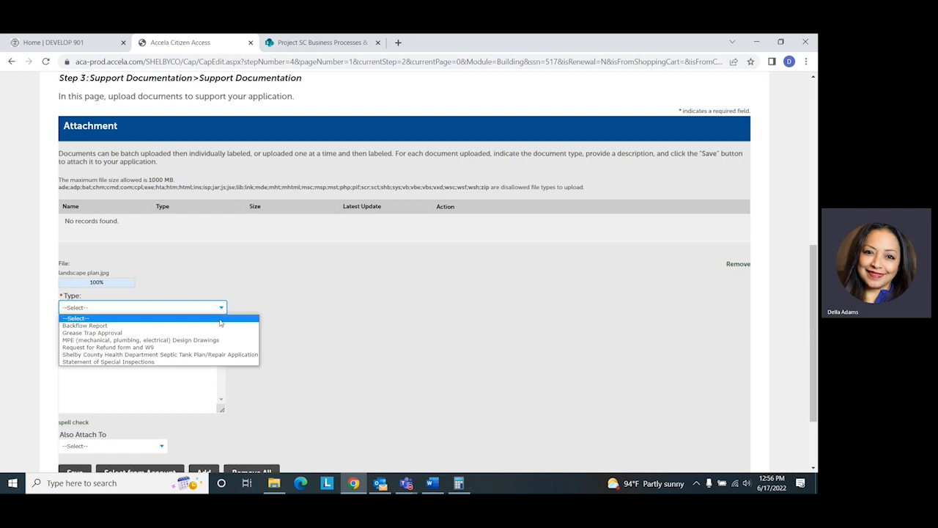
{"action": "left_click", "coordinate": [102, 326]}
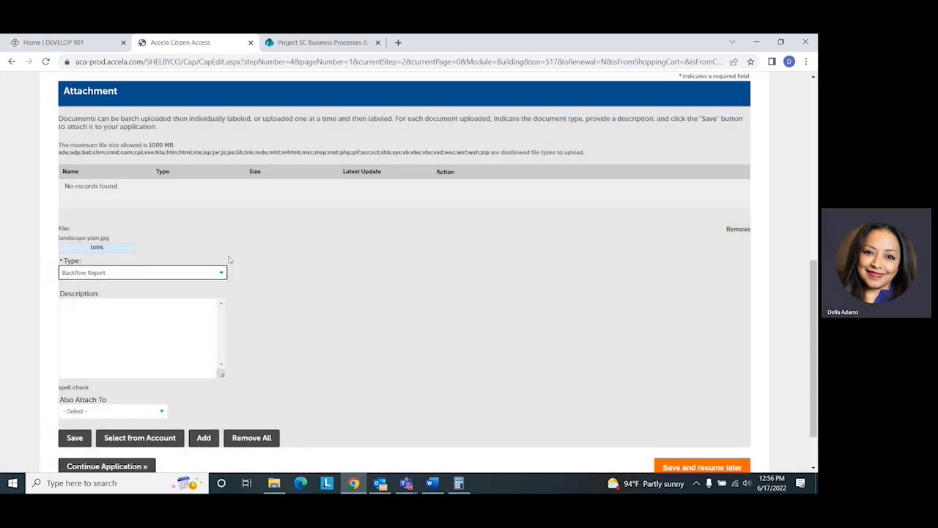
{"action": "left_click", "coordinate": [222, 273]}
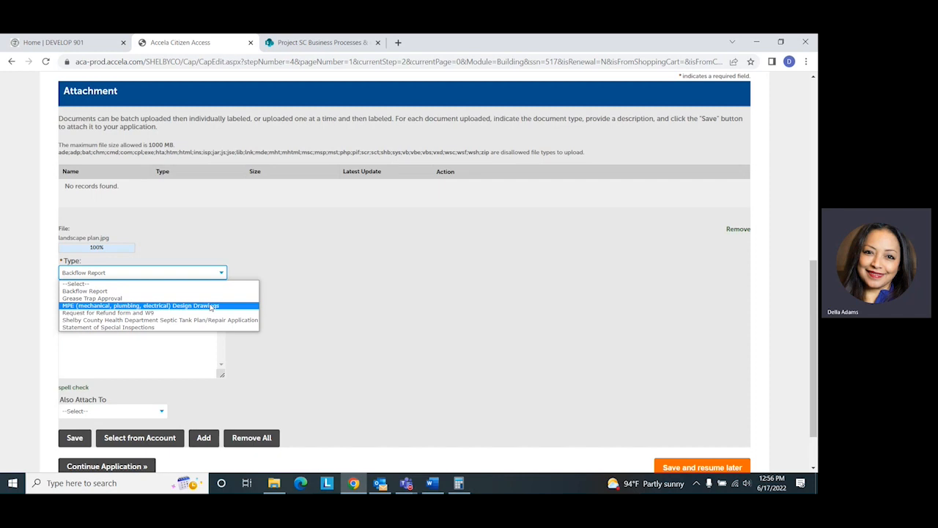
{"action": "left_click", "coordinate": [211, 306]}
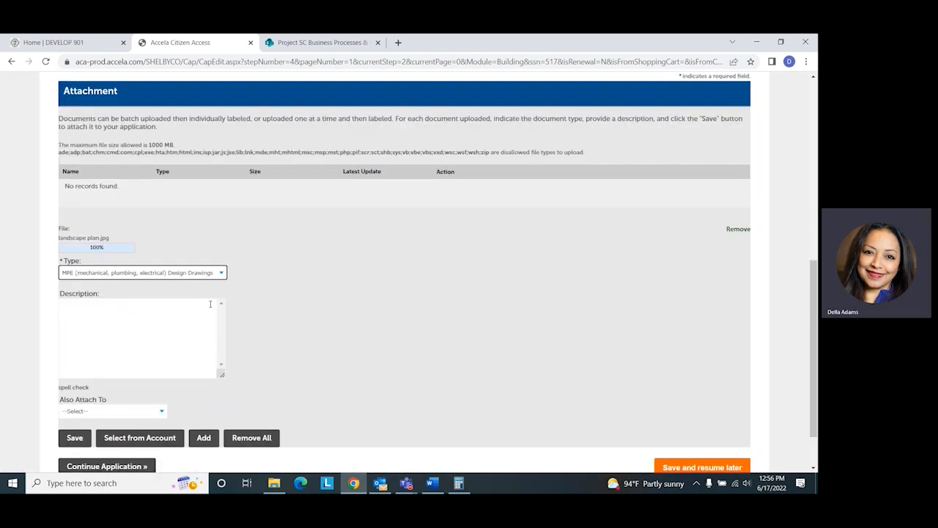
Enter "Design" as the attachment's description, save the attachment, and continue the application to the Review page.
{"action": "left_click", "coordinate": [76, 306]}
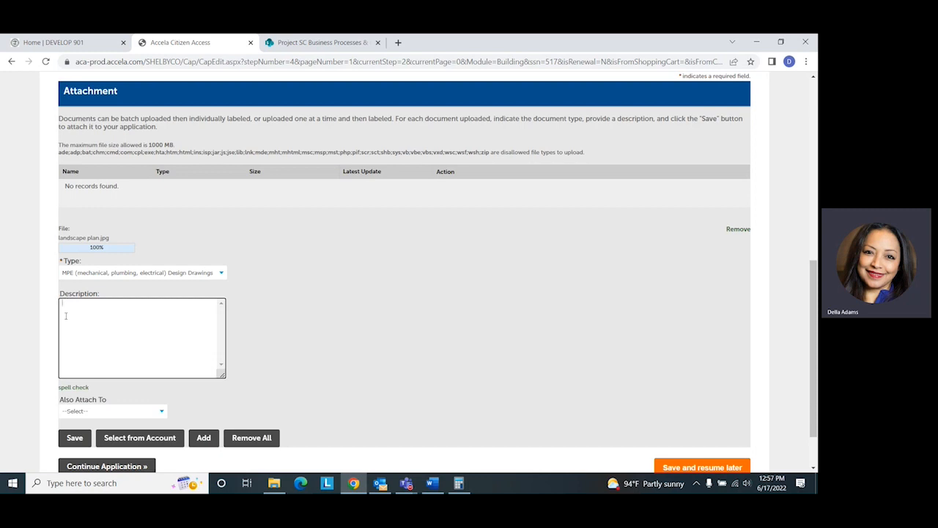
{"action": "type", "text": "demo"}
{"action": "scroll", "coordinate": [66, 316], "scroll_direction": "down", "scroll_amount": 1}
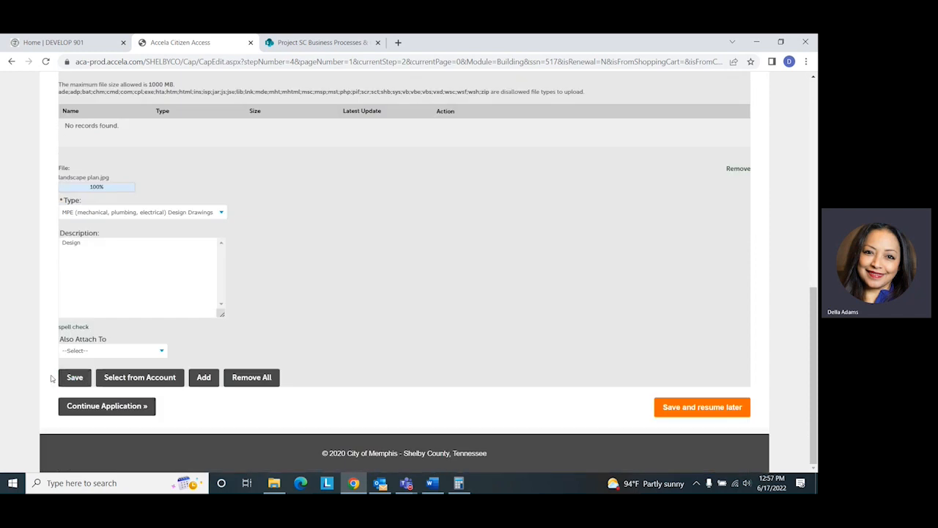
{"action": "left_click", "coordinate": [71, 380]}
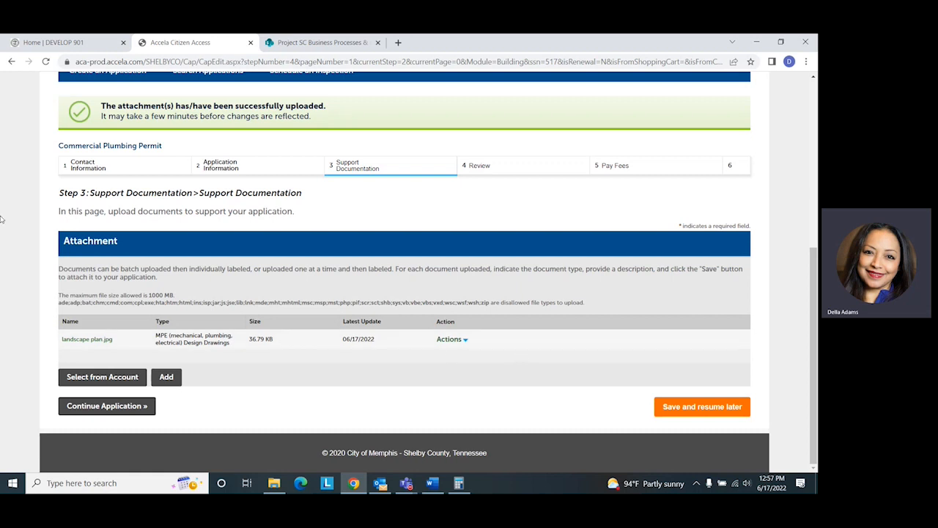
{"action": "left_click", "coordinate": [106, 406]}
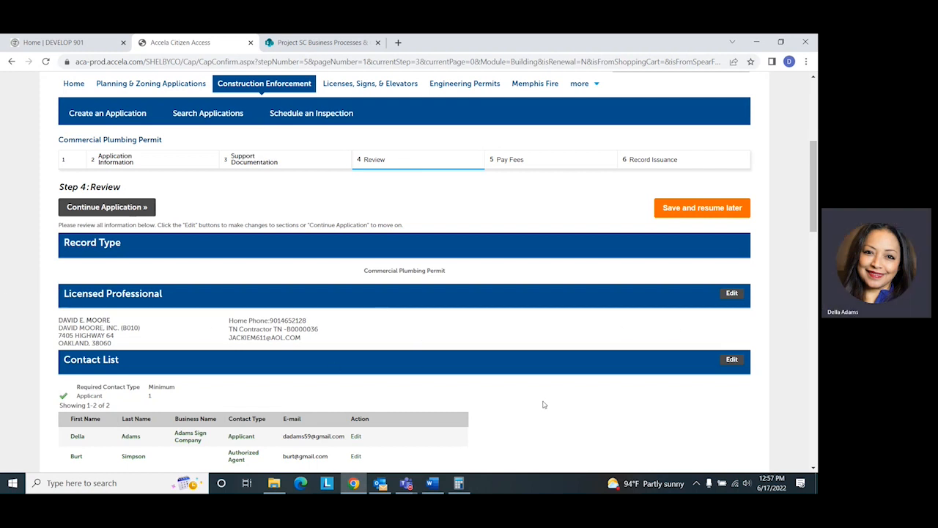
Review the contact, address, parcel, owner, project and attachment sections of the application, and continue to the Pay Fees page.
{"action": "left_click", "coordinate": [731, 294]}
{"action": "scroll", "coordinate": [599, 388], "scroll_direction": "down", "scroll_amount": 2}
{"action": "scroll", "coordinate": [598, 388], "scroll_direction": "down", "scroll_amount": 1}
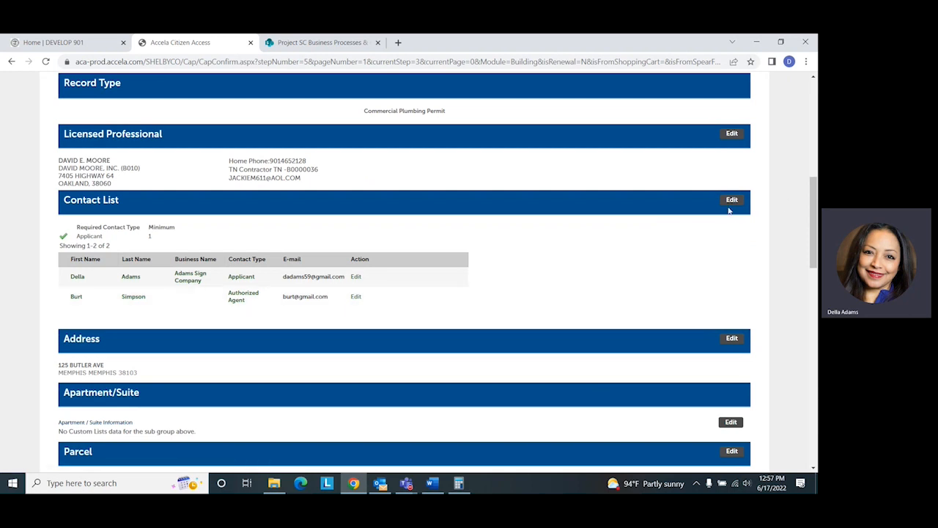
{"action": "scroll", "coordinate": [335, 260], "scroll_direction": "down", "scroll_amount": 2}
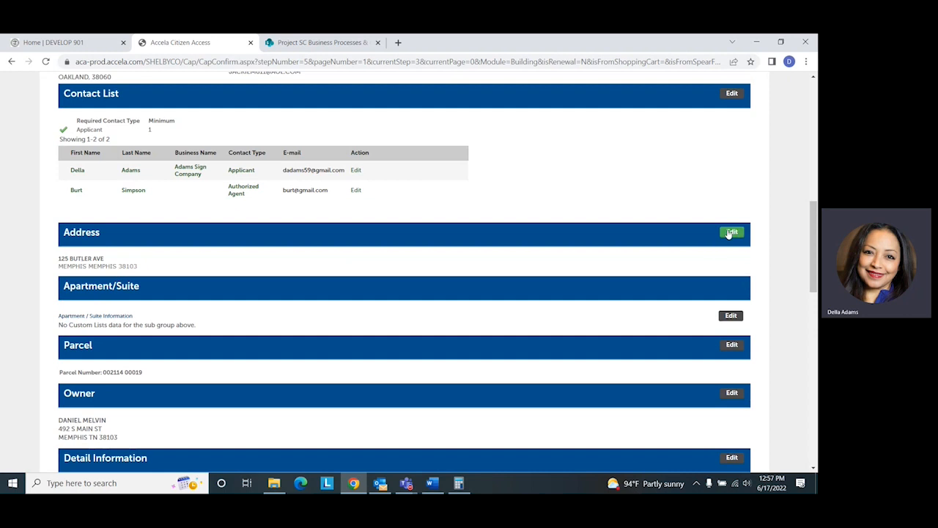
{"action": "scroll", "coordinate": [526, 296], "scroll_direction": "down", "scroll_amount": 2}
{"action": "scroll", "coordinate": [527, 296], "scroll_direction": "down", "scroll_amount": 6}
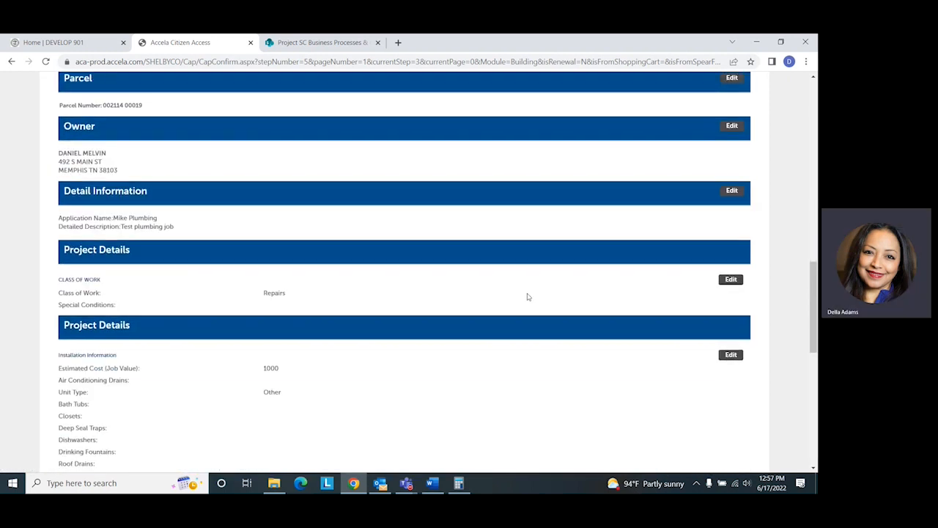
{"action": "scroll", "coordinate": [527, 296], "scroll_direction": "down", "scroll_amount": 3}
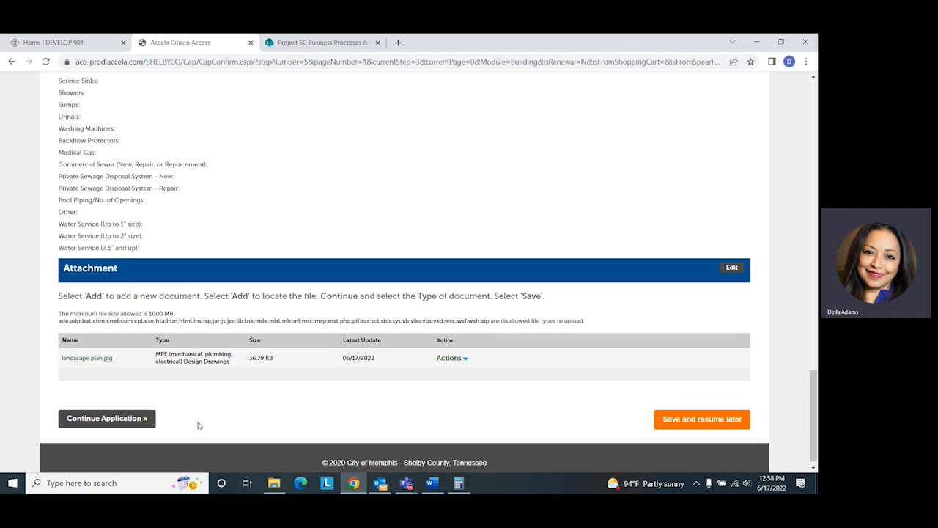
{"action": "left_click", "coordinate": [110, 423]}
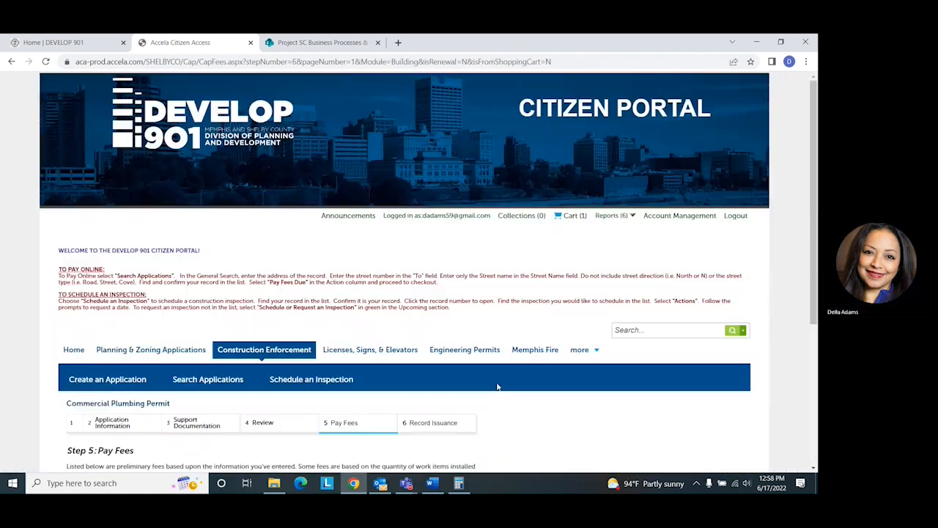
Check out the plumbing permit fees to the cart, remove the Commercial New Construction Permit from the cart, and save the edited cart.
{"action": "scroll", "coordinate": [565, 377], "scroll_direction": "down", "scroll_amount": 3}
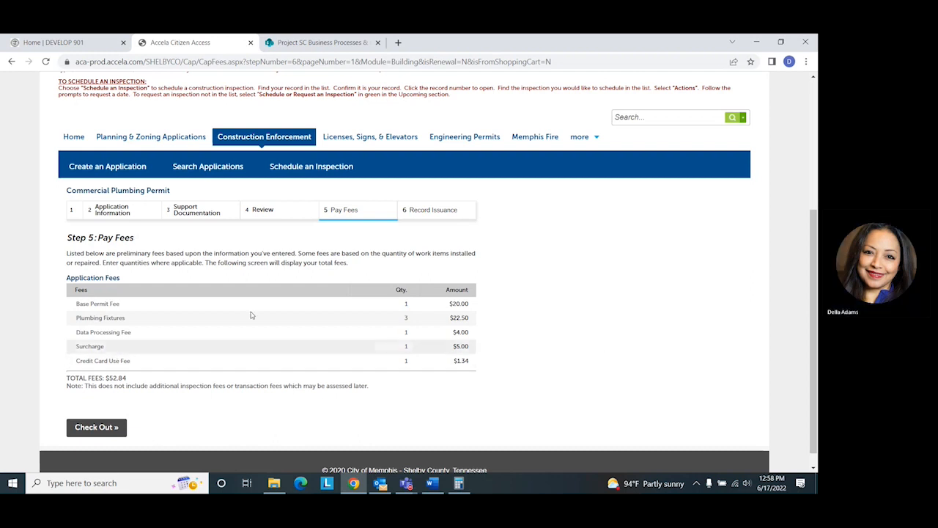
{"action": "left_click", "coordinate": [94, 428]}
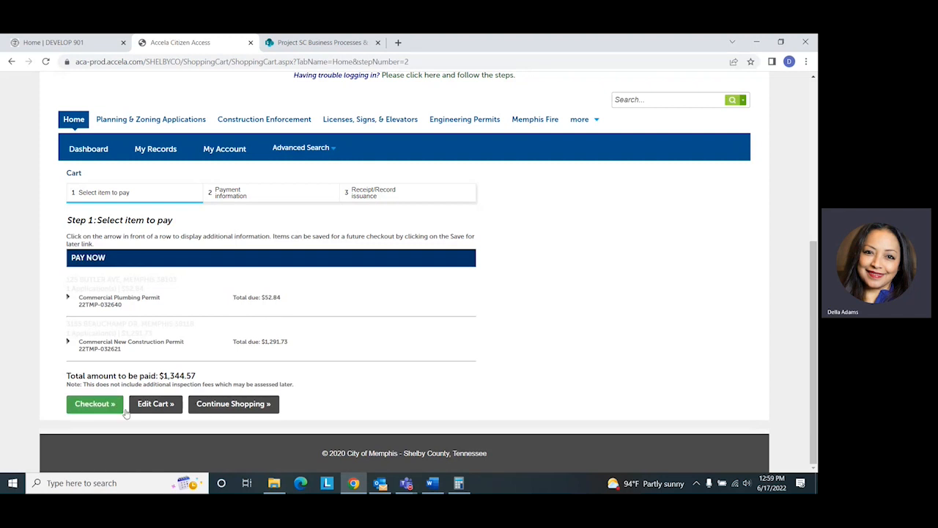
{"action": "left_click", "coordinate": [154, 408]}
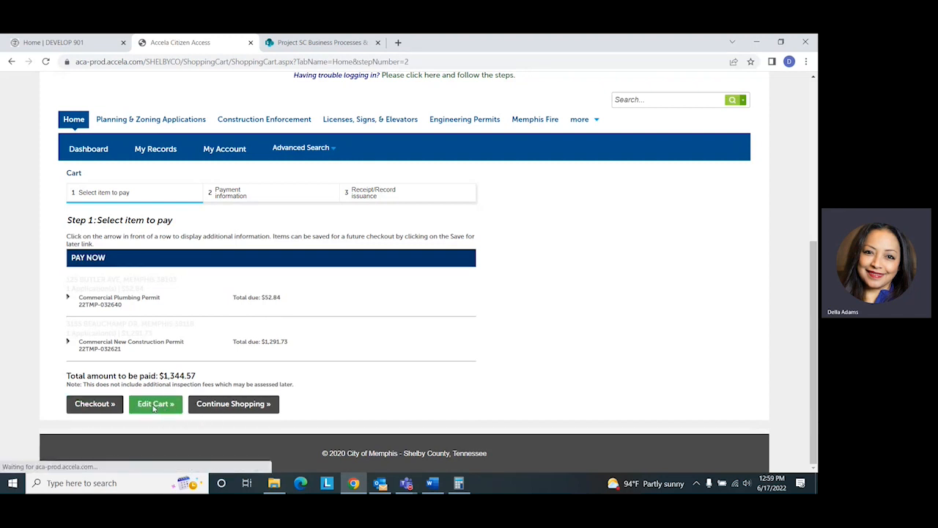
{"action": "scroll", "coordinate": [583, 335], "scroll_direction": "down", "scroll_amount": 8}
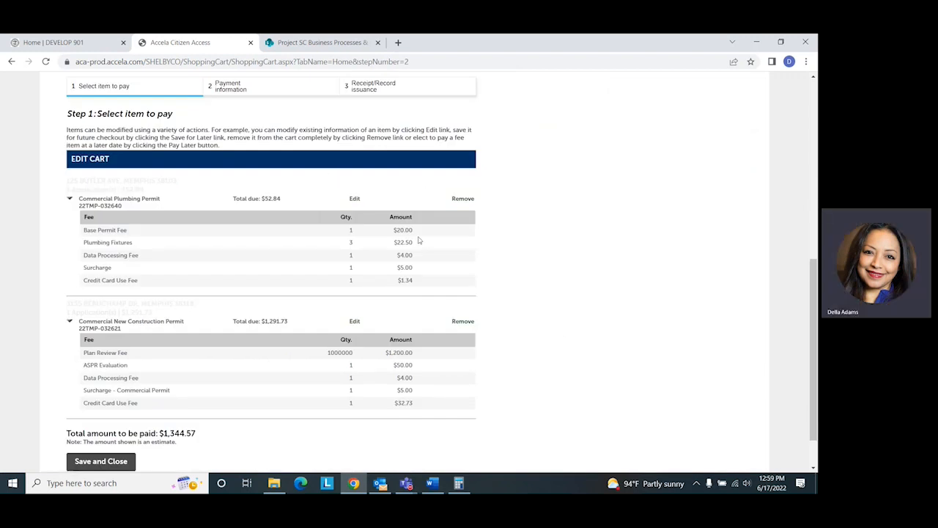
{"action": "left_click", "coordinate": [465, 324]}
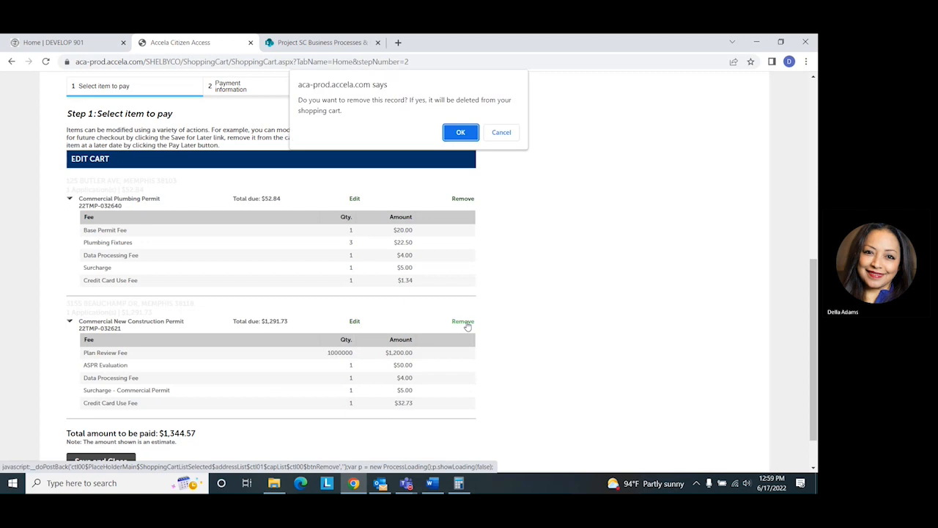
{"action": "left_click", "coordinate": [461, 133]}
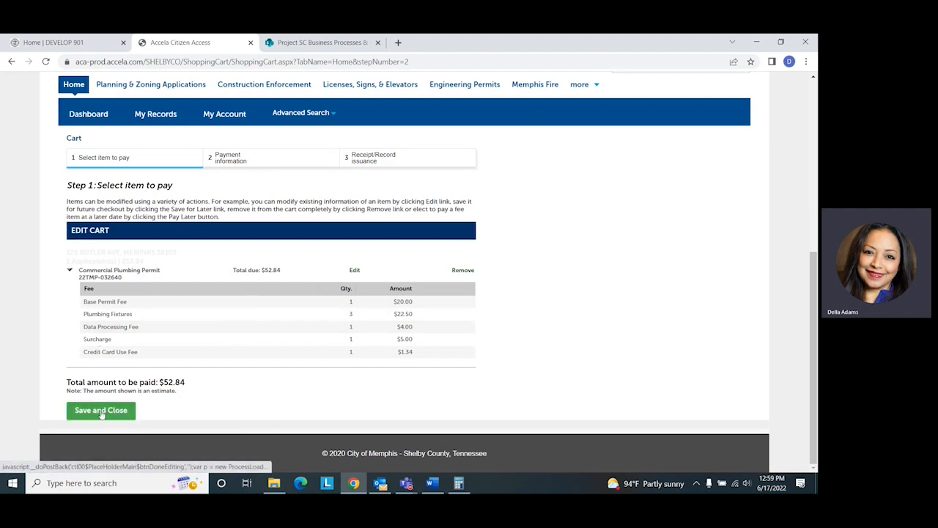
{"action": "left_click", "coordinate": [102, 411]}
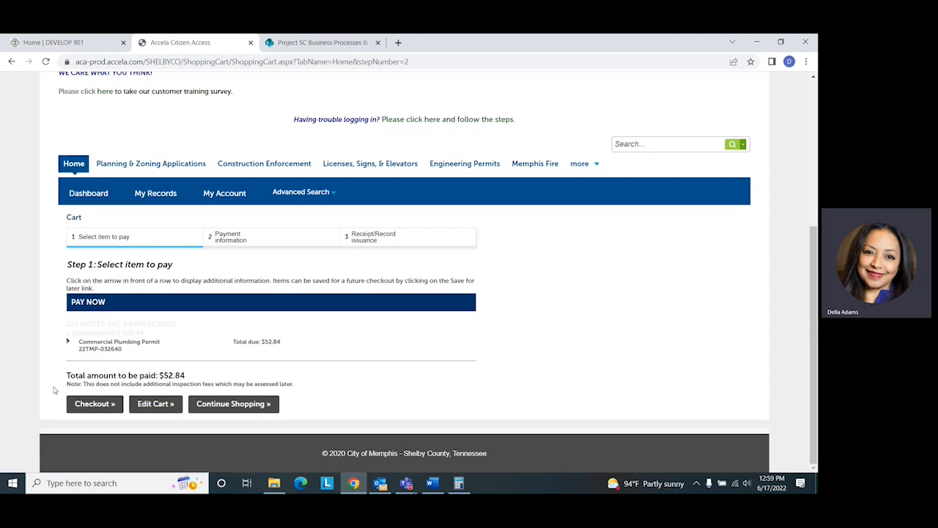
Check out the cart with the Commercial Plumbing Permit and examine the credit card and card holder fields of the payment form.
{"action": "left_click", "coordinate": [93, 405]}
{"action": "scroll", "coordinate": [496, 352], "scroll_direction": "down", "scroll_amount": 3}
{"action": "scroll", "coordinate": [496, 352], "scroll_direction": "up", "scroll_amount": 2}
{"action": "scroll", "coordinate": [496, 353], "scroll_direction": "down", "scroll_amount": 2}
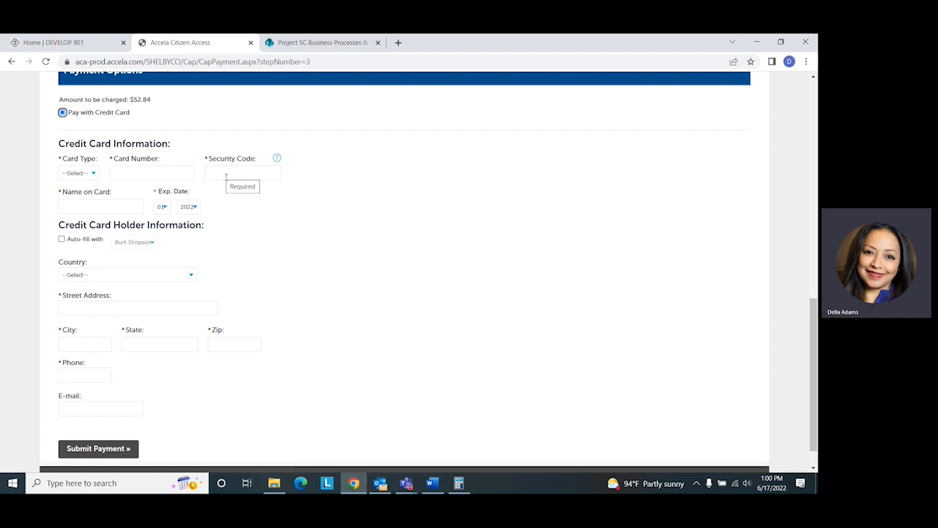
{"action": "scroll", "coordinate": [577, 308], "scroll_direction": "down", "scroll_amount": 1}
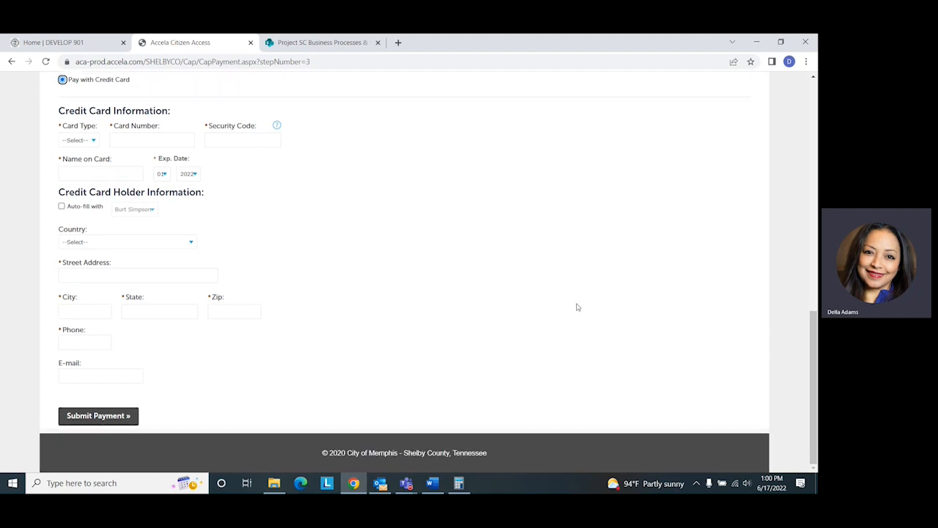